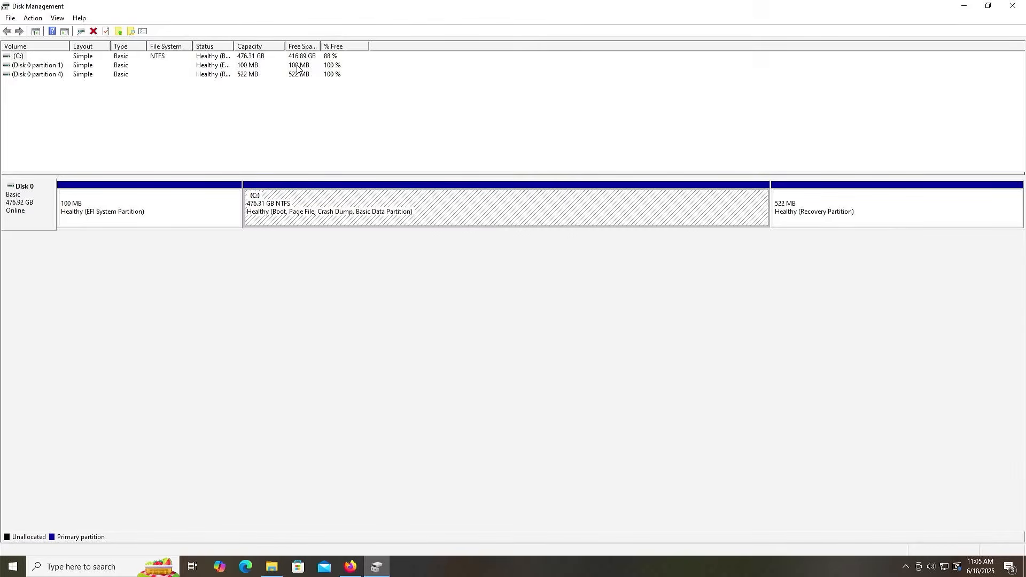
Step: Shrink the C: volume on Disk 0 by 50000 MB to free up unallocated space
{"action": "right_click", "coordinate": [375, 200]}
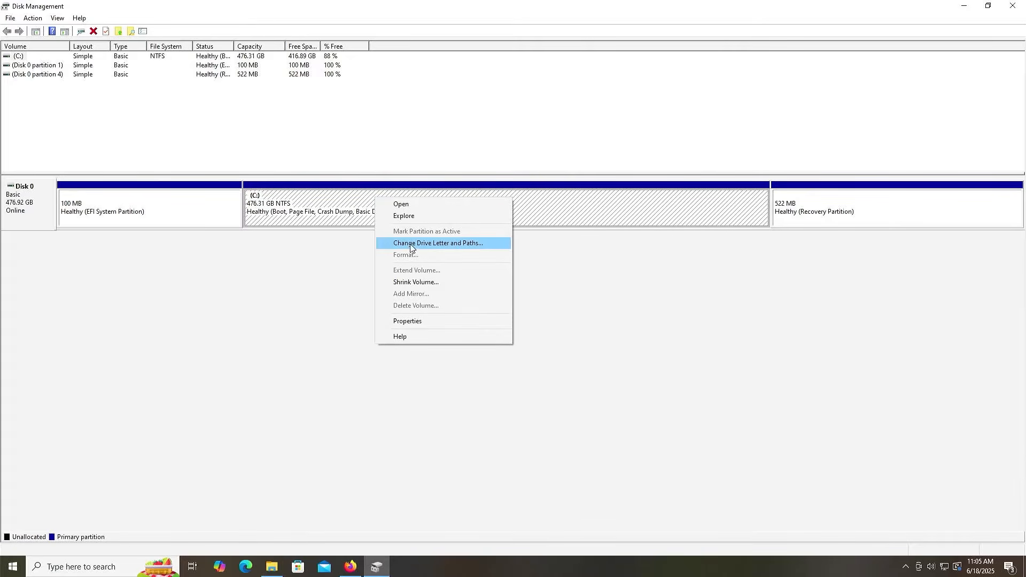
{"action": "left_click", "coordinate": [426, 284]}
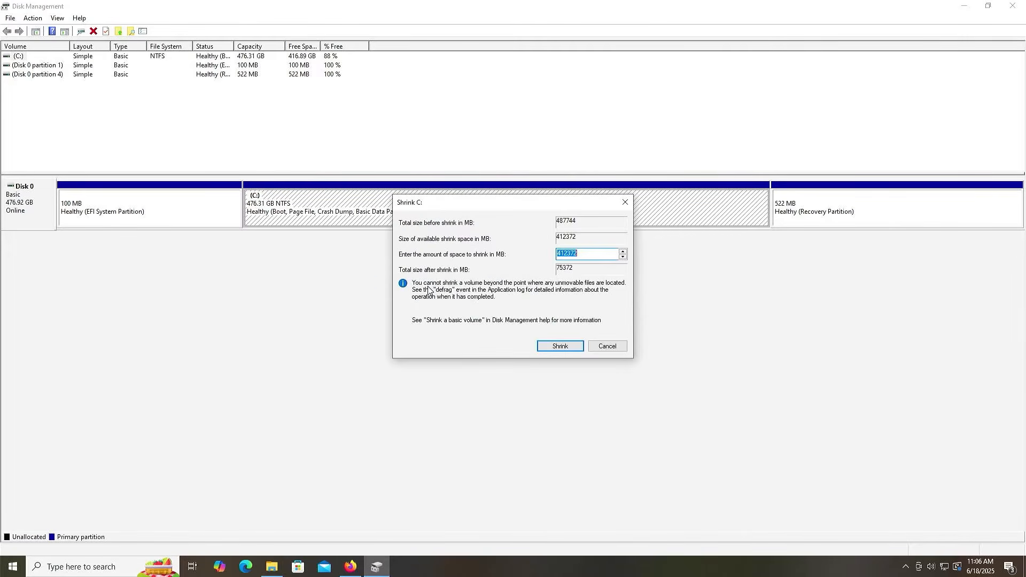
{"action": "type", "text": "50000"}
{"action": "left_click", "coordinate": [544, 347]}
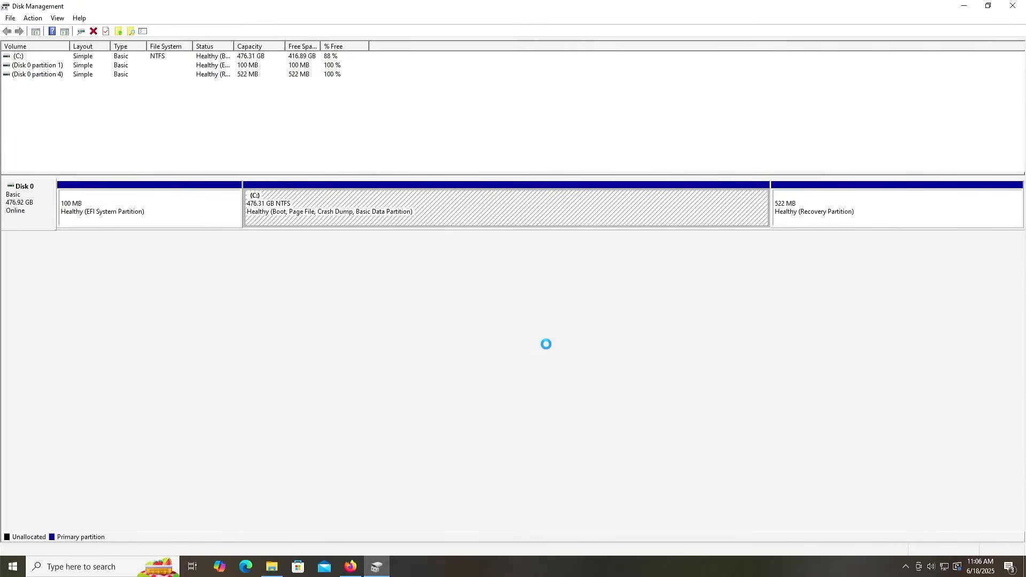
{"action": "left_click", "coordinate": [603, 216]}
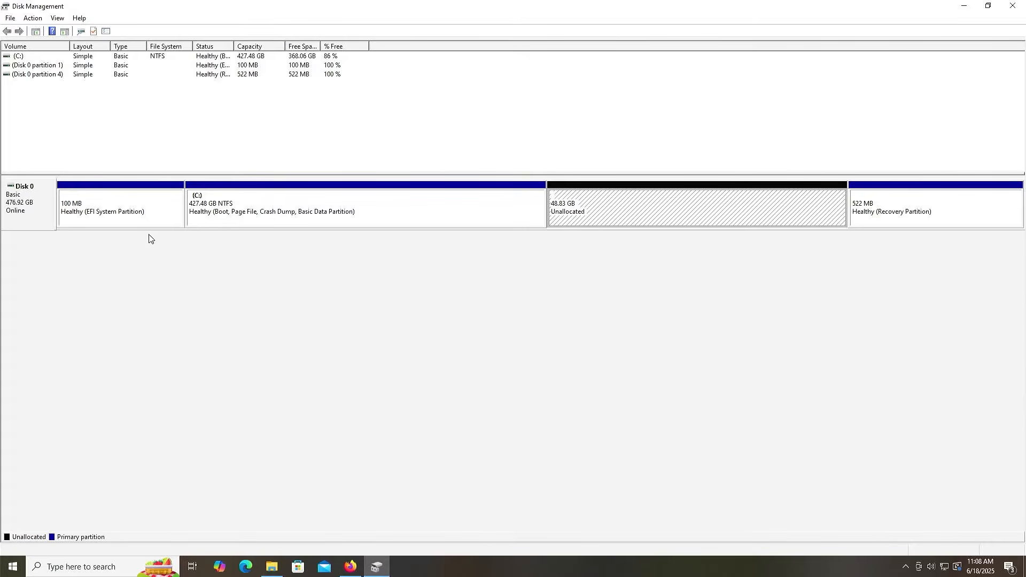
{"action": "left_click", "coordinate": [103, 218]}
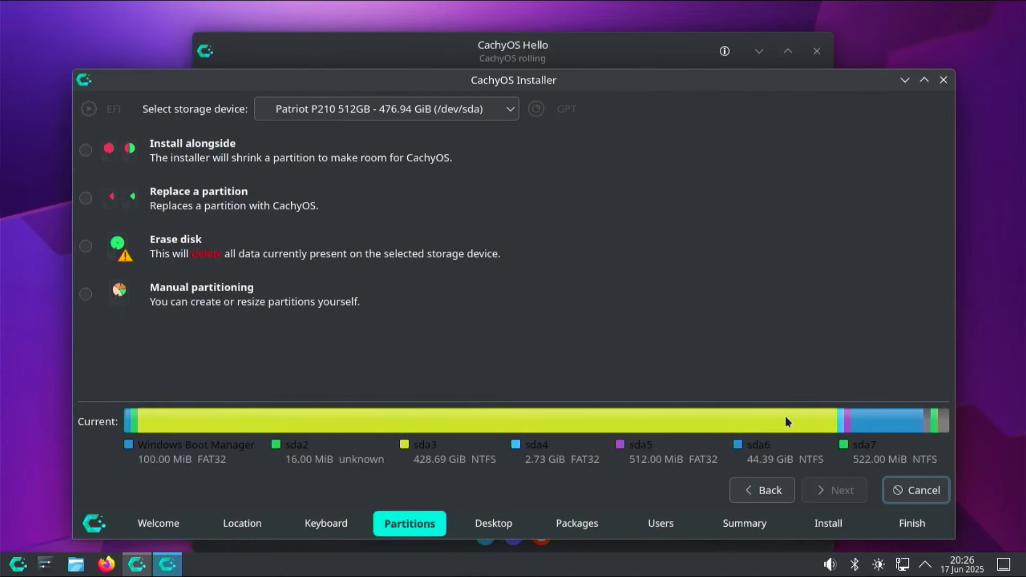
Step: In the CachyOS Installer, choose Install alongside and try shrinking the sda3 partition to make room for CachyOS
{"action": "left_click", "coordinate": [211, 155]}
{"action": "left_click", "coordinate": [785, 365]}
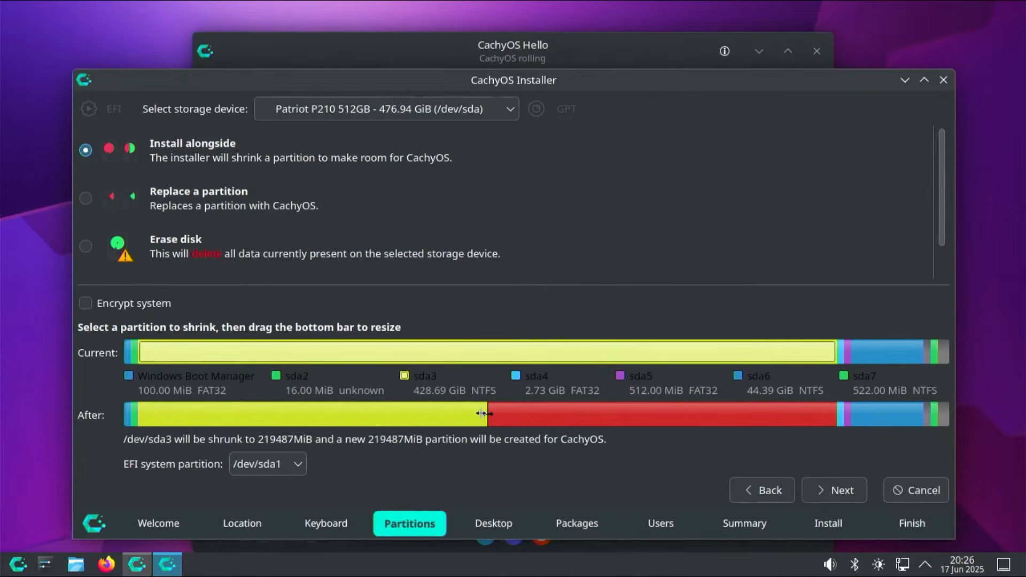
{"action": "left_click_drag", "start_coordinate": [489, 415], "coordinate": [548, 414]}
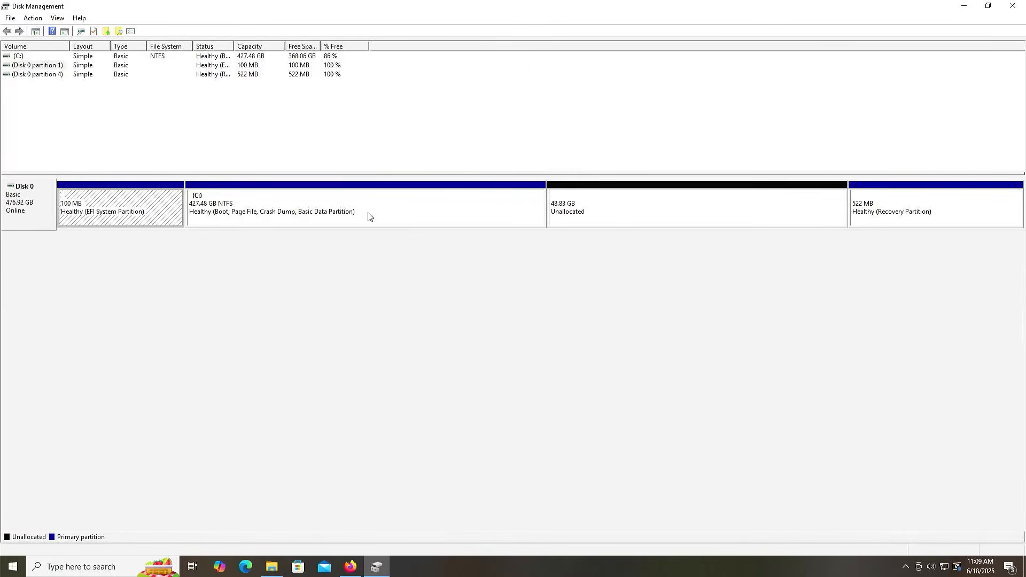
Step: Switch to Disk Management and set up a 512 MB simple volume with drive letter D in the unallocated space
{"action": "right_click", "coordinate": [618, 202]}
{"action": "left_click", "coordinate": [637, 212]}
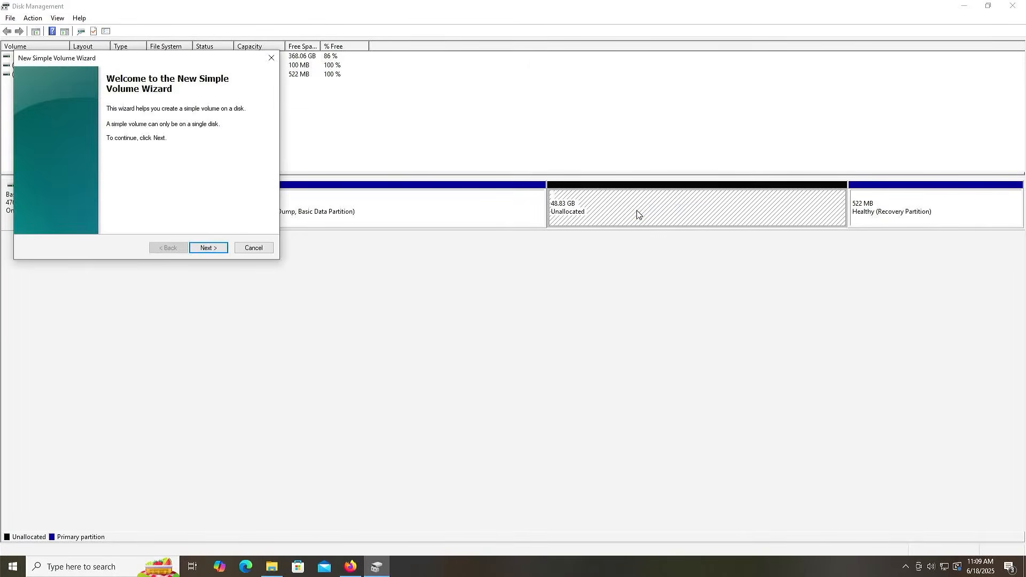
{"action": "left_click", "coordinate": [215, 250]}
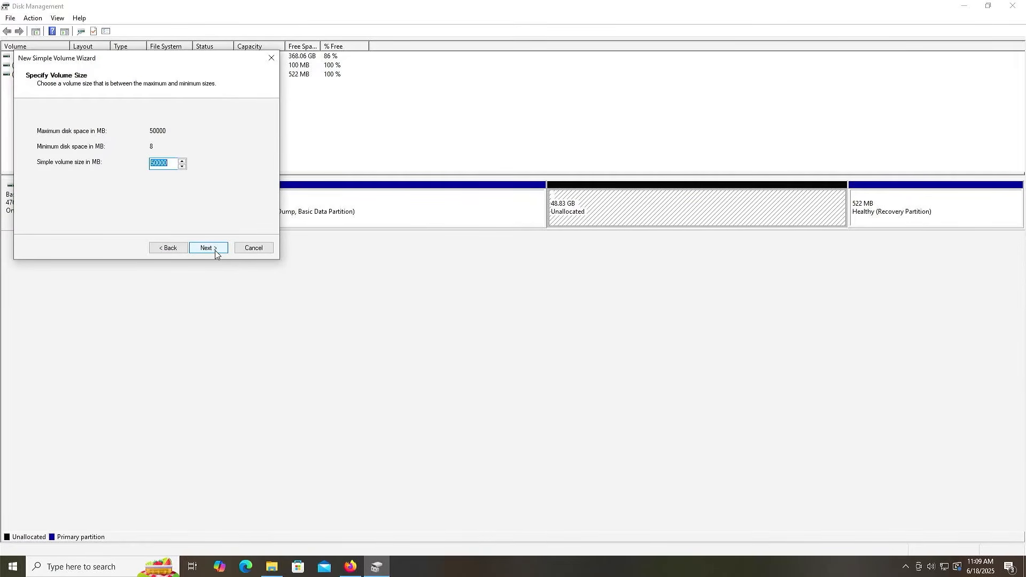
{"action": "type", "text": "512"}
{"action": "left_click", "coordinate": [215, 250]}
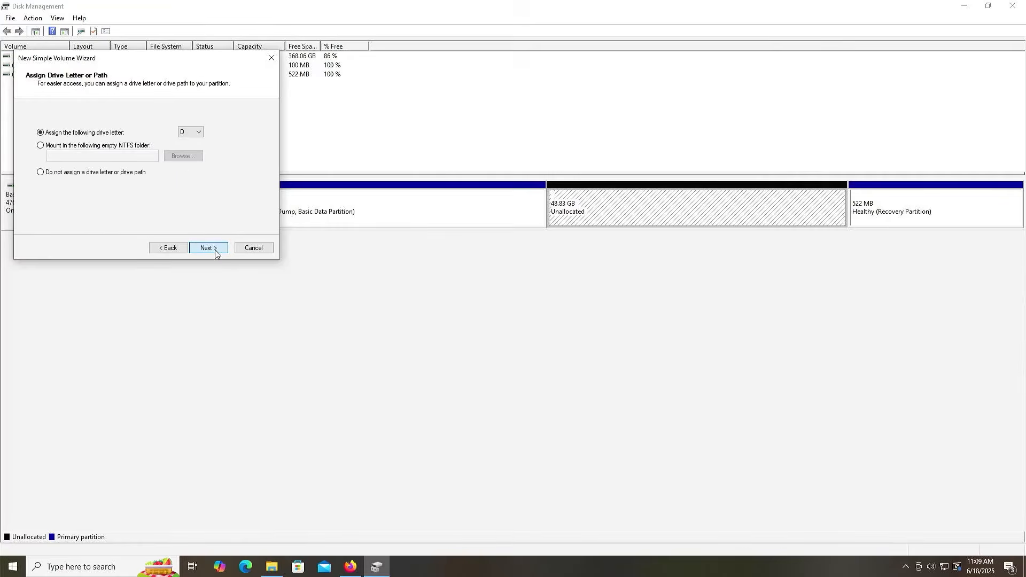
{"action": "left_click", "coordinate": [214, 250]}
Step: Format the 512 MB volume as FAT32 with the label EFI_CACHYOS and finish the wizard
{"action": "left_click", "coordinate": [162, 156]}
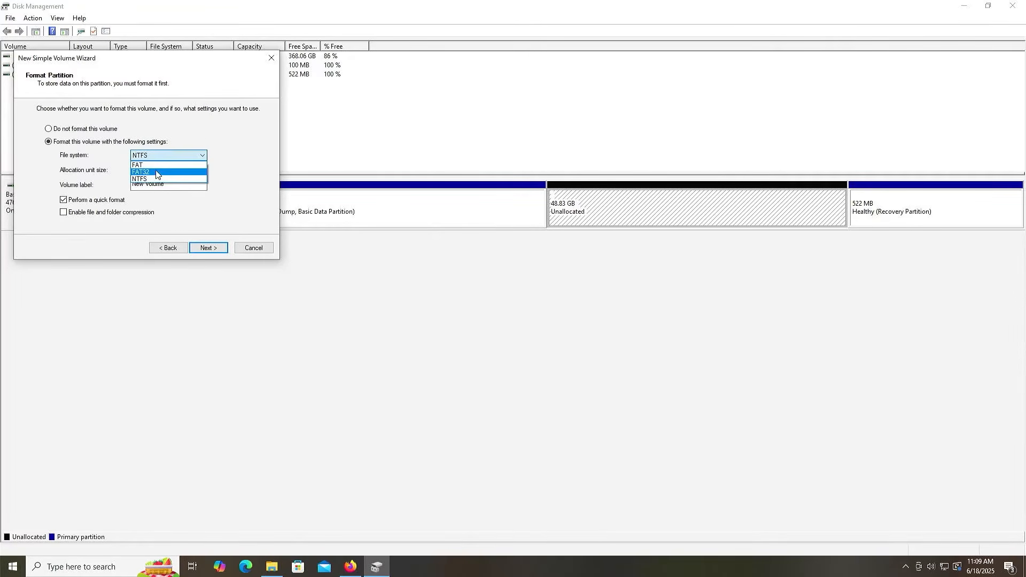
{"action": "left_click", "coordinate": [152, 172]}
{"action": "left_click_drag", "start_coordinate": [178, 183], "coordinate": [117, 185]}
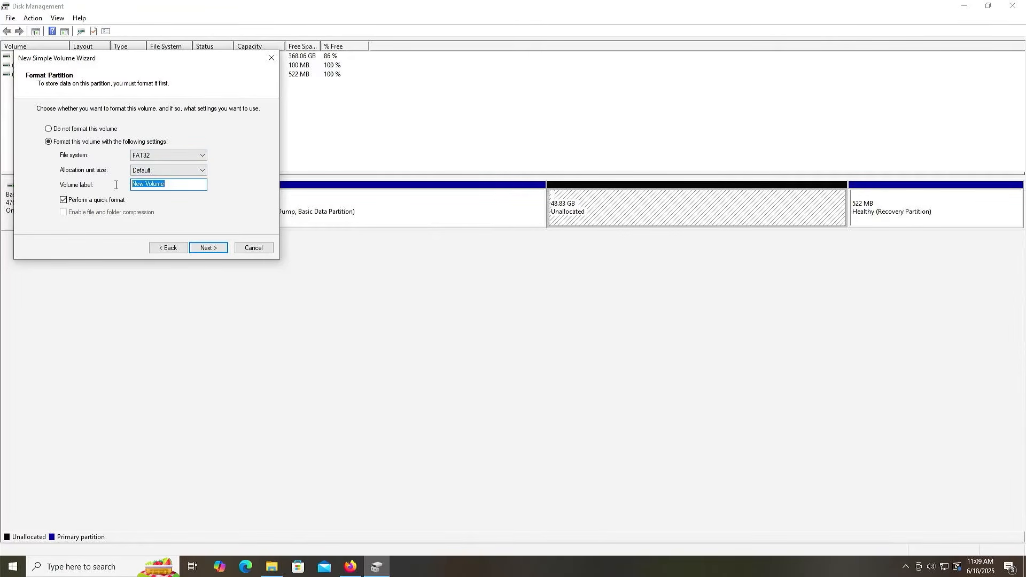
{"action": "type", "text": "EFI_CACHYOS"}
{"action": "left_click", "coordinate": [207, 248]}
{"action": "left_click", "coordinate": [208, 248]}
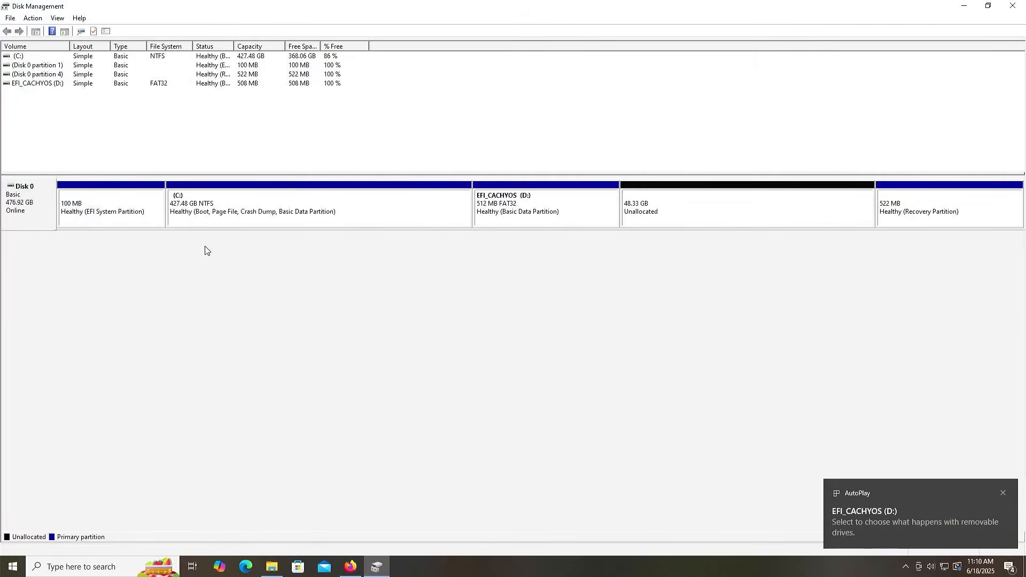
Step: Set up a 45.40 GB simple volume with drive letter E in the remaining unallocated space
{"action": "left_click", "coordinate": [677, 206]}
{"action": "right_click", "coordinate": [676, 207]}
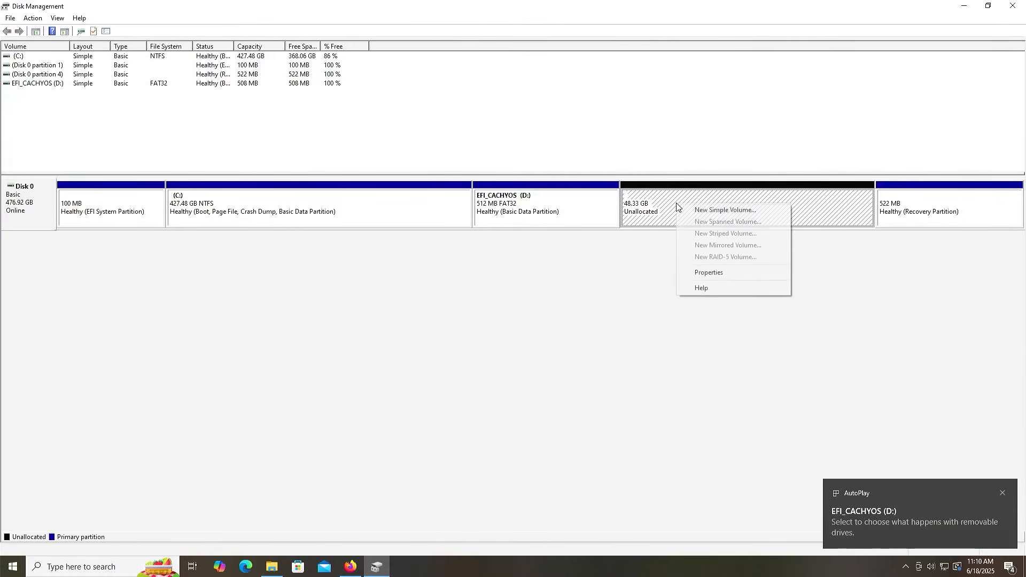
{"action": "left_click", "coordinate": [687, 208]}
{"action": "left_click", "coordinate": [207, 248]}
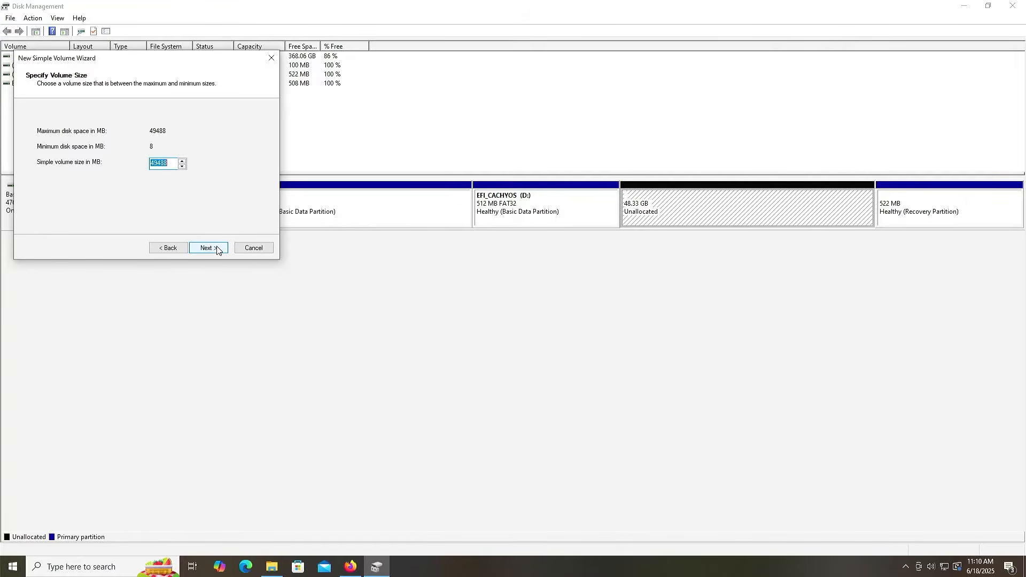
{"action": "left_click", "coordinate": [208, 248]}
{"action": "left_click", "coordinate": [216, 250]}
Step: Label the new volume CACHYOS, keep the NTFS file system, and finish creating it
{"action": "left_click", "coordinate": [173, 184]}
{"action": "left_click_drag", "start_coordinate": [173, 184], "coordinate": [116, 190]}
{"action": "type", "text": "CACHYOS"}
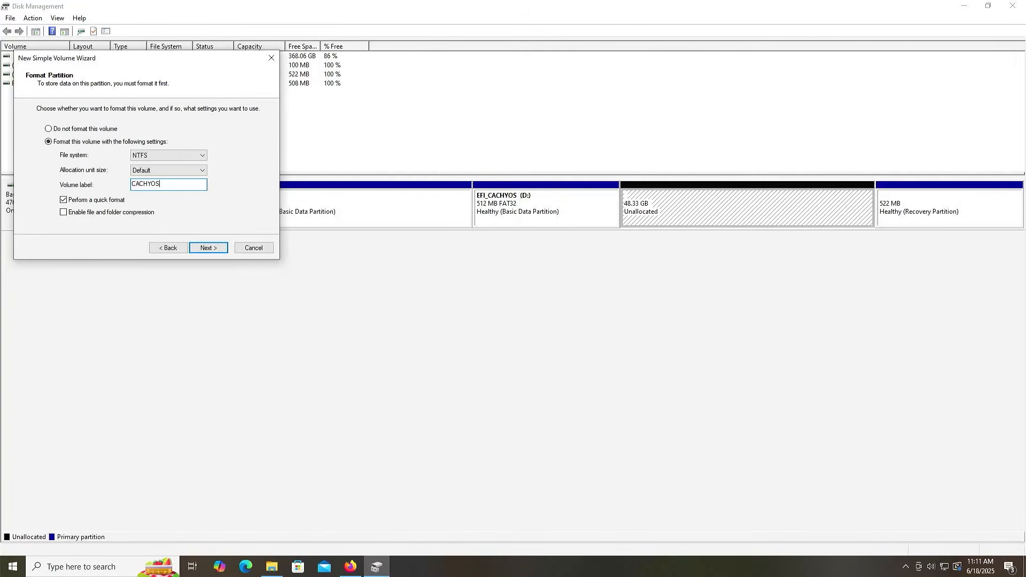
{"action": "left_click", "coordinate": [218, 249]}
{"action": "left_click", "coordinate": [209, 249]}
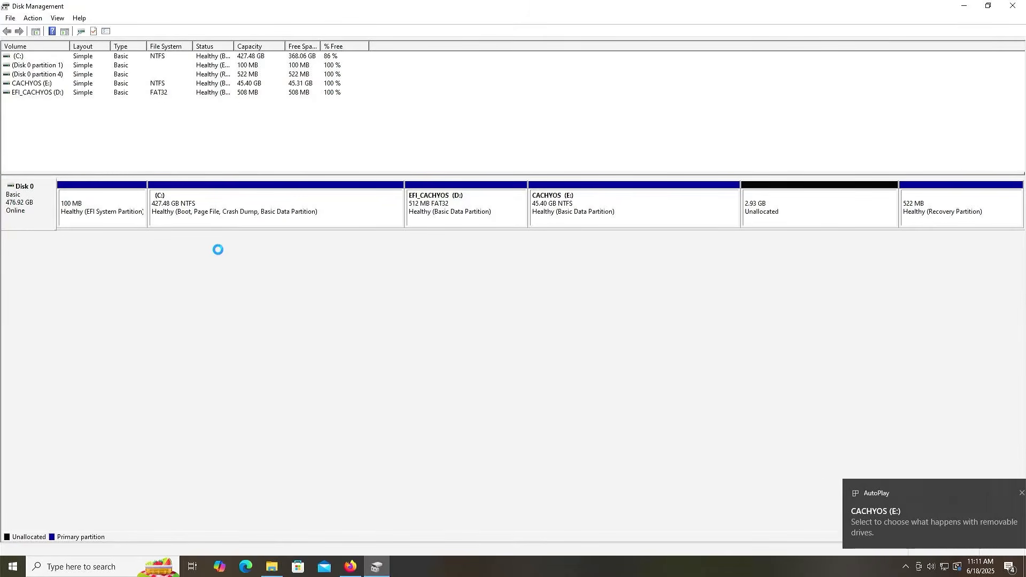
Step: Set up a 3000 MB simple volume with drive letter F using all the space still unallocated
{"action": "right_click", "coordinate": [790, 204]}
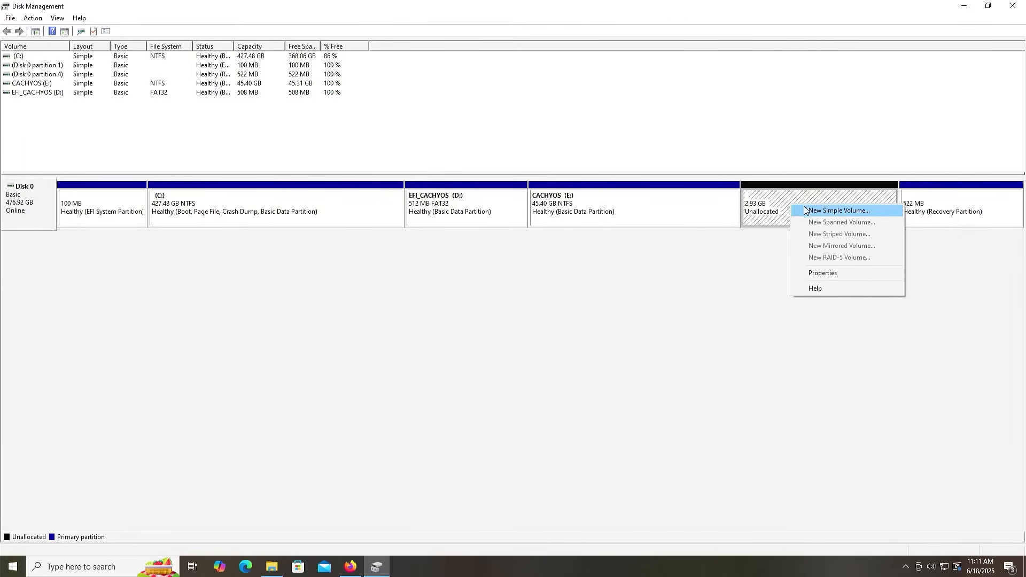
{"action": "left_click", "coordinate": [808, 209]}
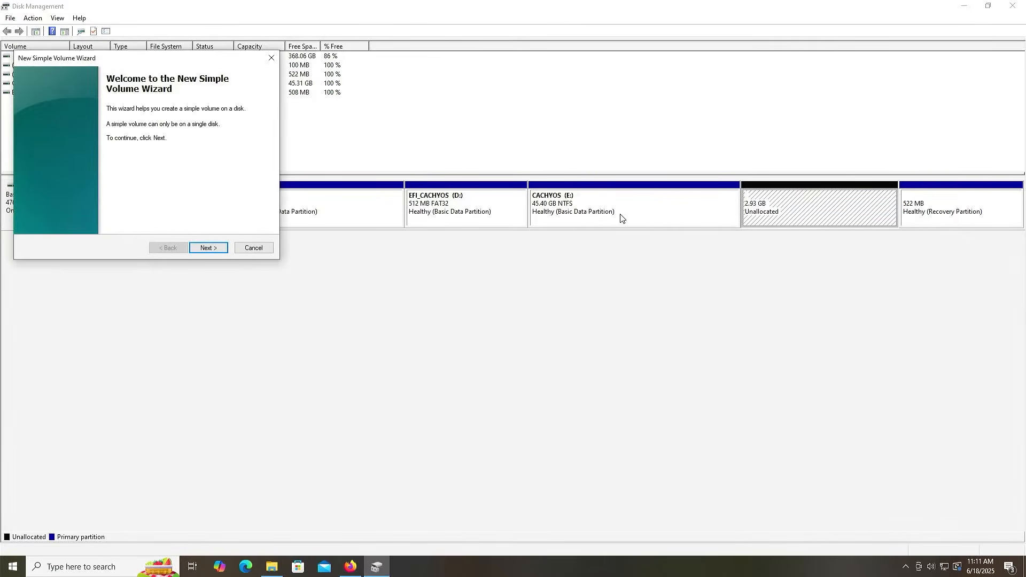
{"action": "left_click", "coordinate": [195, 253]}
{"action": "left_click", "coordinate": [199, 249]}
{"action": "left_click", "coordinate": [198, 249]}
Step: Format the 3000 MB volume as FAT32 with the label ISO and finish the wizard
{"action": "left_click", "coordinate": [170, 154]}
{"action": "left_click", "coordinate": [163, 172]}
{"action": "left_click_drag", "start_coordinate": [177, 184], "coordinate": [98, 190]}
{"action": "type", "text": "ISO"}
{"action": "left_click", "coordinate": [213, 250]}
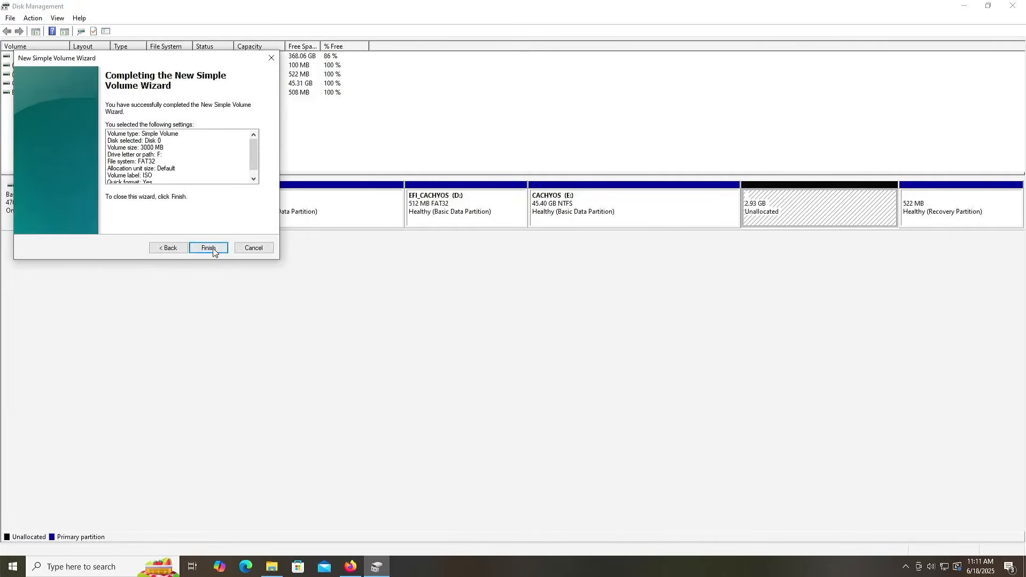
{"action": "left_click", "coordinate": [214, 250]}
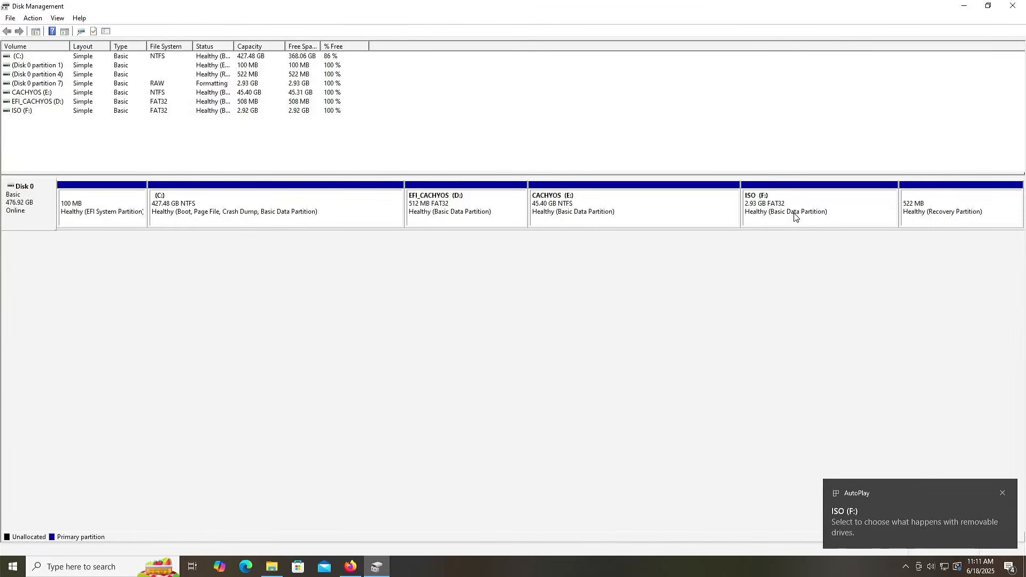
Step: Switch to File Explorer and mount the cachyos-desktop-linux-250530 disc image from Downloads, accepting the security warning
{"action": "left_click", "coordinate": [272, 567]}
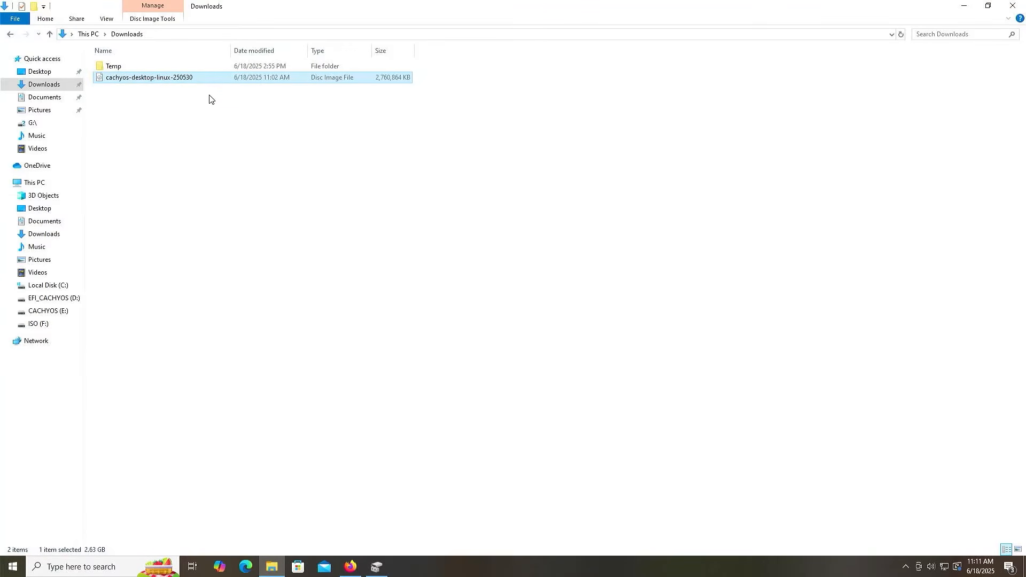
{"action": "right_click", "coordinate": [194, 81]}
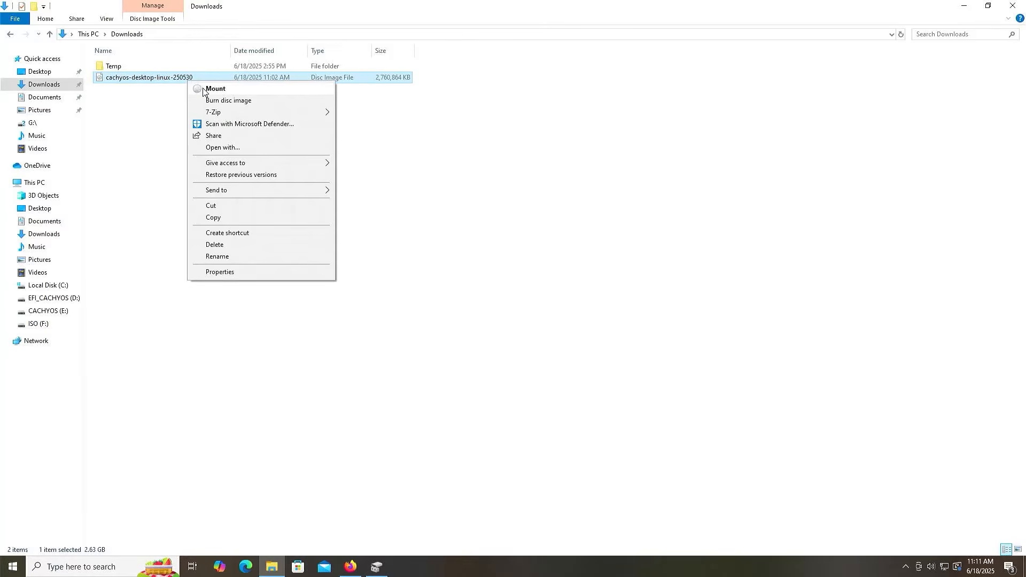
{"action": "left_click", "coordinate": [203, 90]}
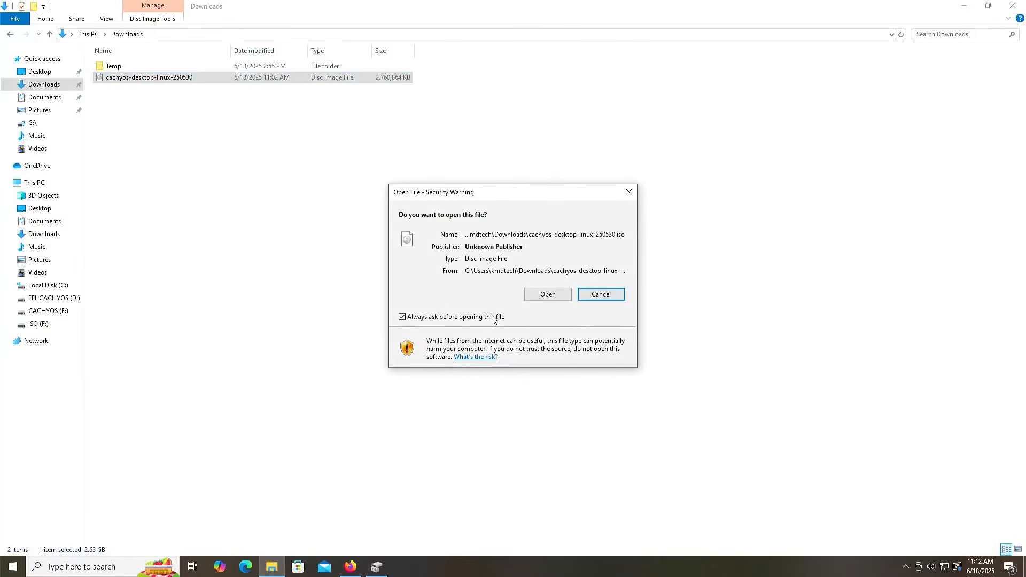
{"action": "left_click", "coordinate": [546, 294]}
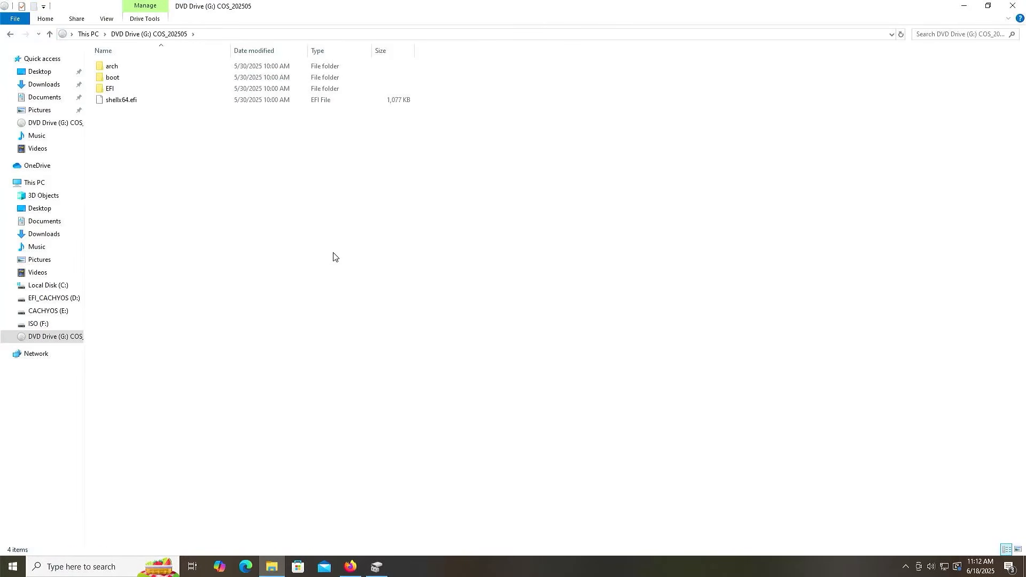
Step: Copy all files and folders from the mounted COS_202505 DVD drive (G:) to the ISO (F:) volume
{"action": "key", "text": "ctrl+a"}
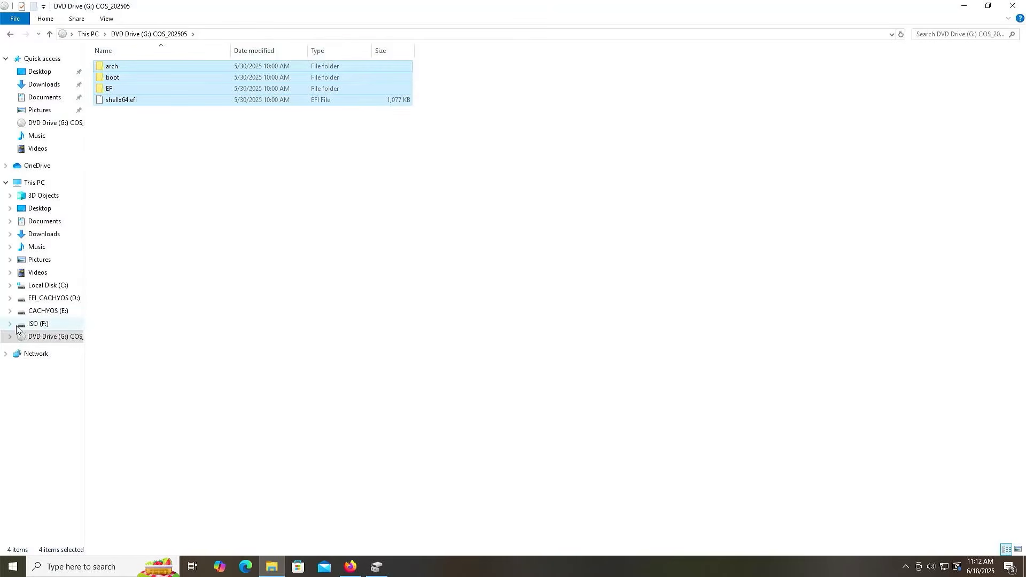
{"action": "left_click", "coordinate": [39, 325]}
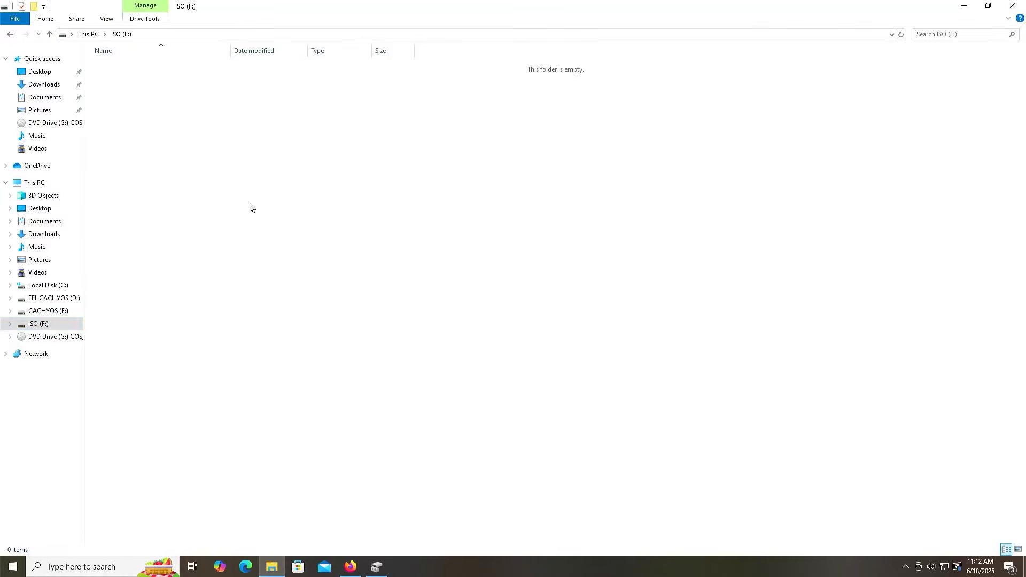
{"action": "key", "text": "ctrl+v"}
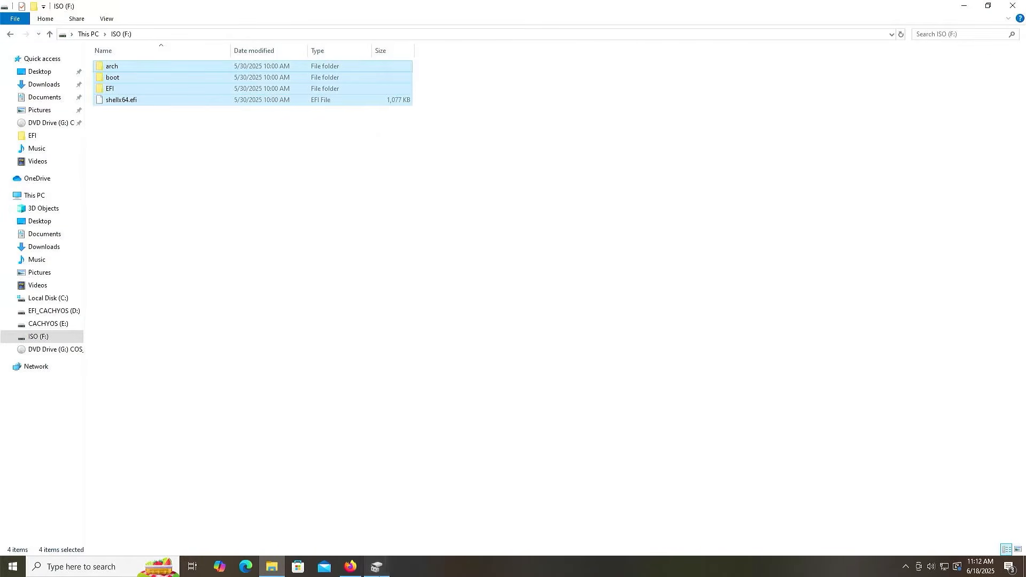
Step: Switch to Disk Management and review the EFI_CACHYOS and ISO partitions on Disk 0
{"action": "left_click", "coordinate": [377, 566]}
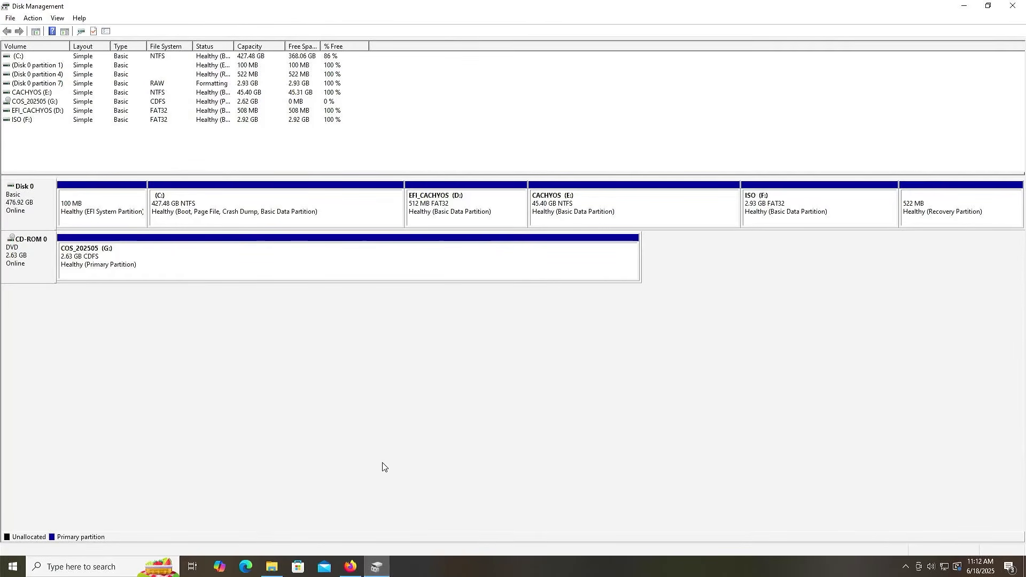
{"action": "left_click", "coordinate": [450, 217]}
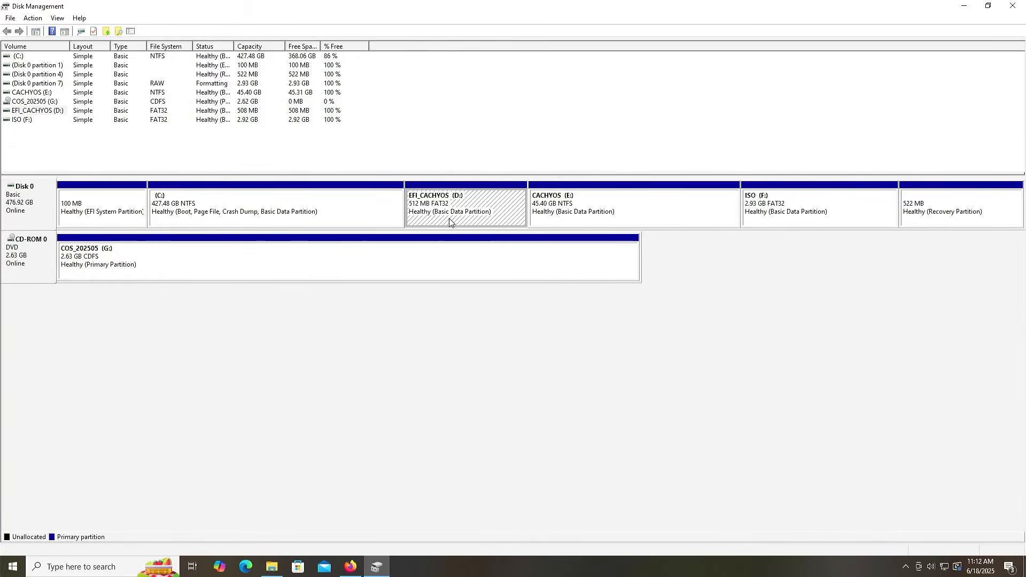
{"action": "left_click", "coordinate": [766, 221]}
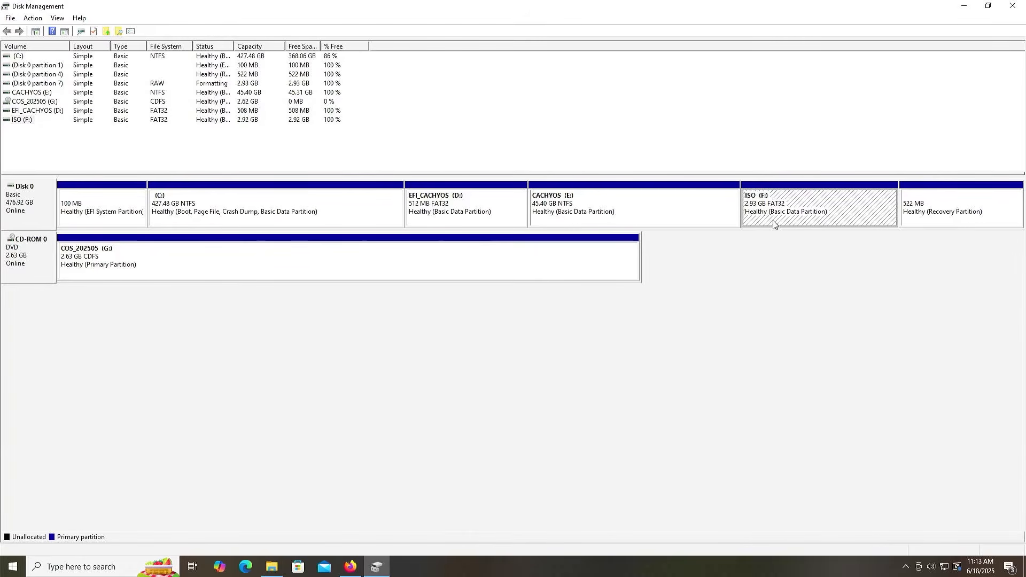
Step: Find diskpart through Windows search, run it as administrator, and approve the elevation request
{"action": "key", "text": "super"}
{"action": "type", "text": "diskp"}
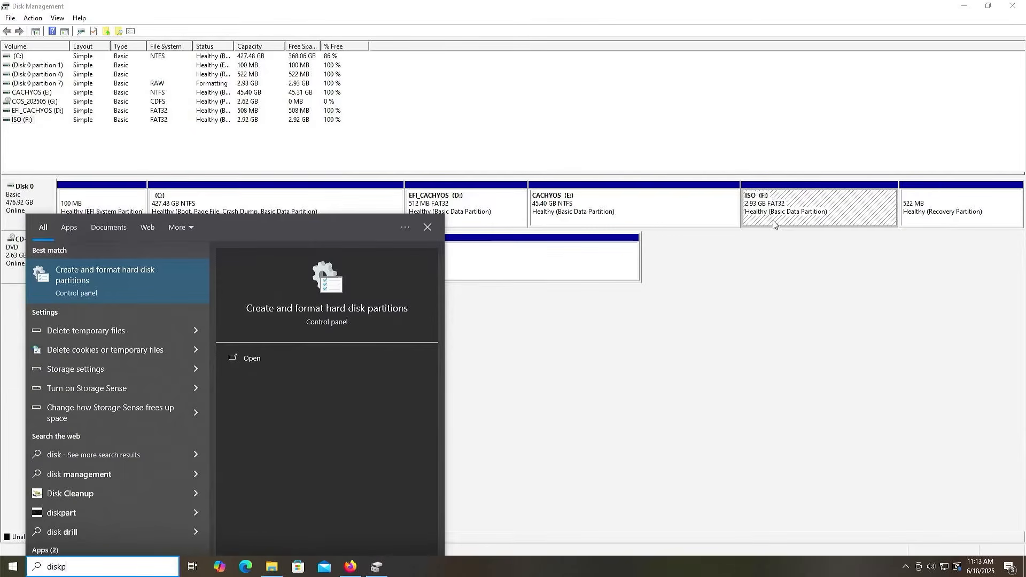
{"action": "type", "text": "art"}
{"action": "key", "text": "Tab"}
{"action": "key", "text": "Down"}
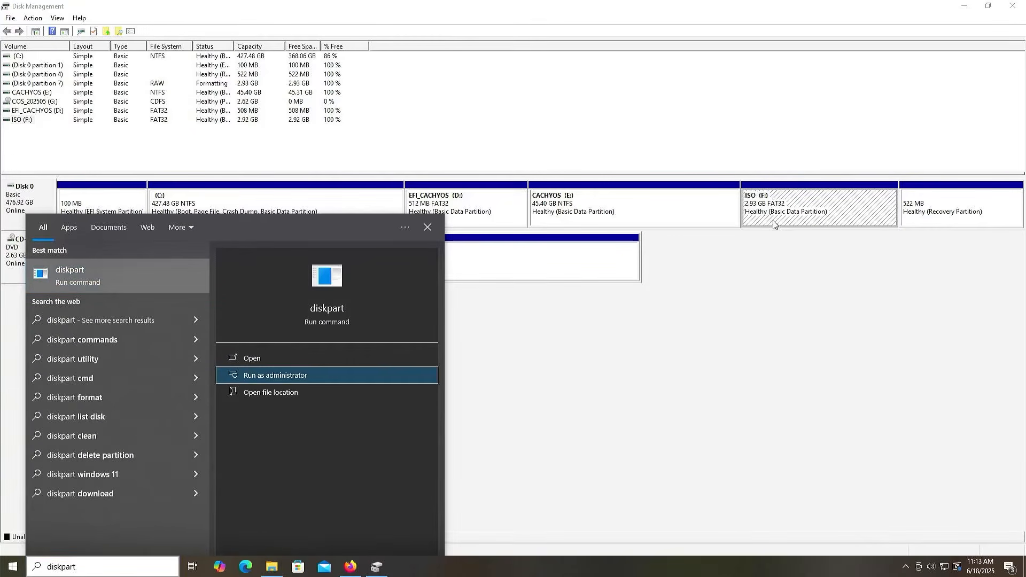
{"action": "key", "text": "Return"}
{"action": "key", "text": "Left"}
{"action": "key", "text": "Return"}
Step: In diskpart, list the disks, select disk 0, and list its partitions
{"action": "type", "text": "list disk"}
{"action": "key", "text": "Return"}
{"action": "type", "text": "sel disk 0"}
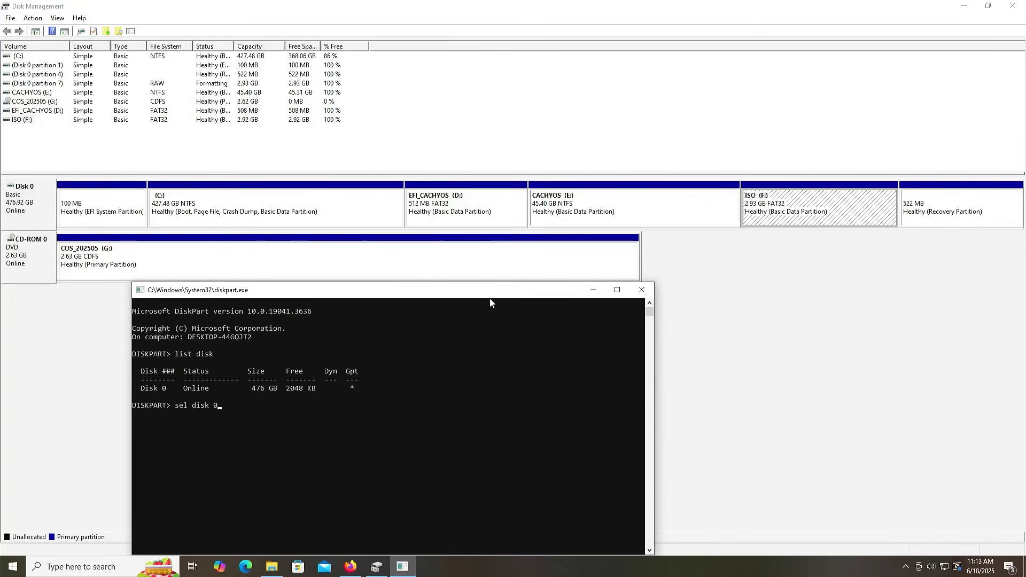
{"action": "key", "text": "Return"}
{"action": "type", "text": "list part"}
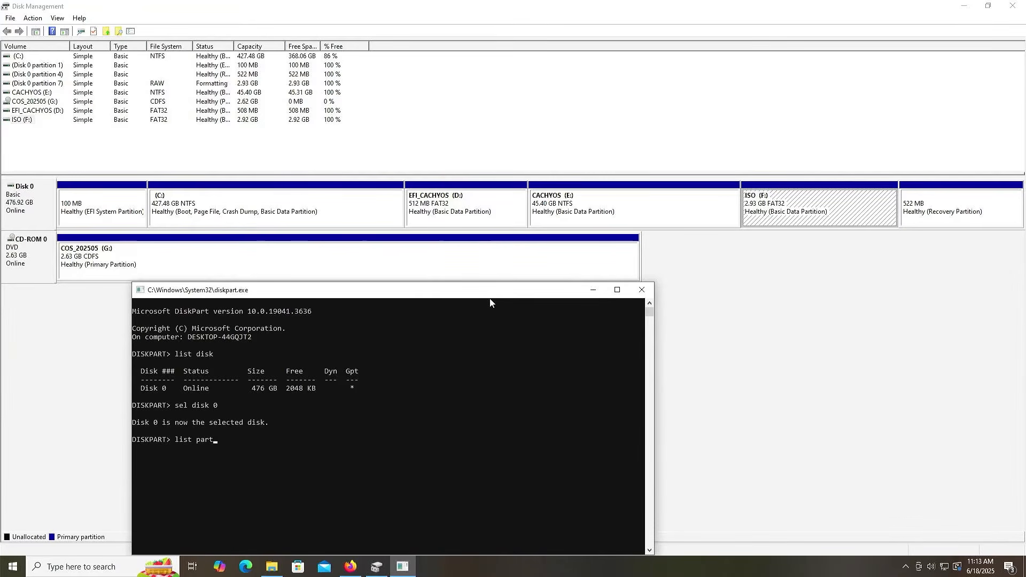
{"action": "key", "text": "Return"}
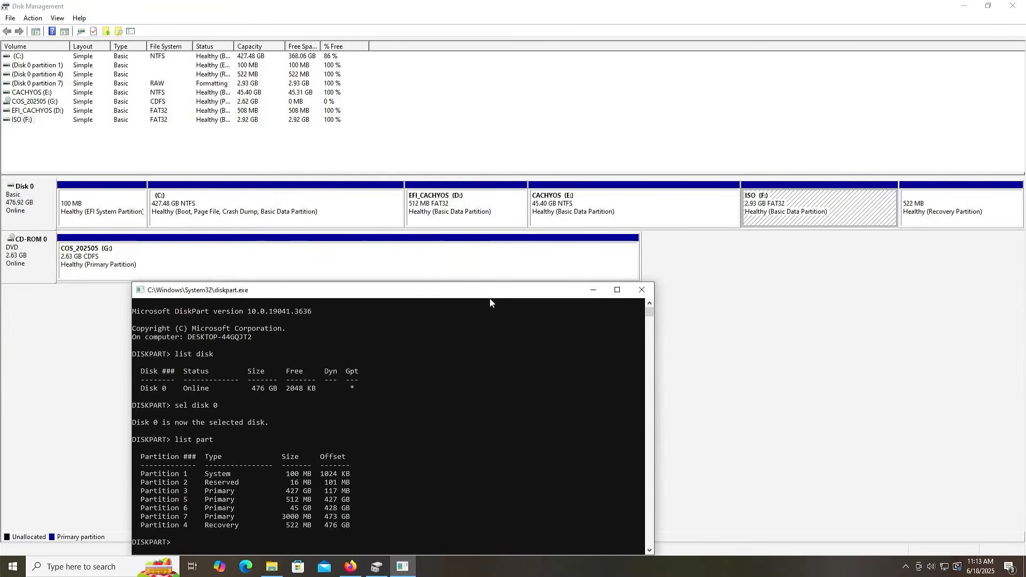
Step: Select partition 5 and display the diskpart help for the set id command
{"action": "type", "text": "sel part 5"}
{"action": "key", "text": "Return"}
{"action": "type", "text": "help set id"}
{"action": "key", "text": "Return"}
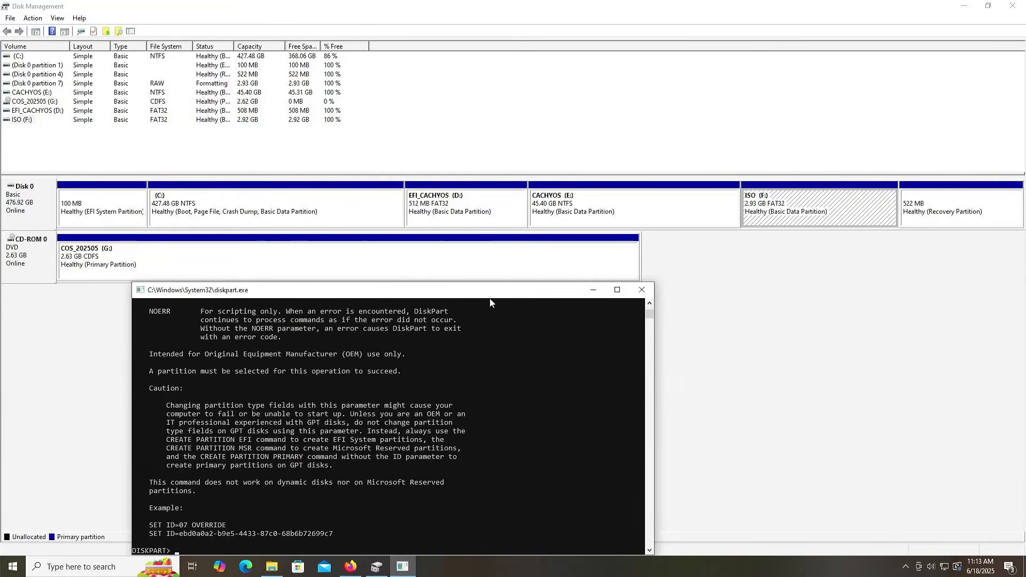
Step: Copy the EFI System partition GUID from the help text and set partition 5's ID to c12a7328-f81f-11d2-ba4b-00a0c93ec93b
{"action": "scroll", "coordinate": [482, 319], "scroll_direction": "up", "scroll_amount": 15}
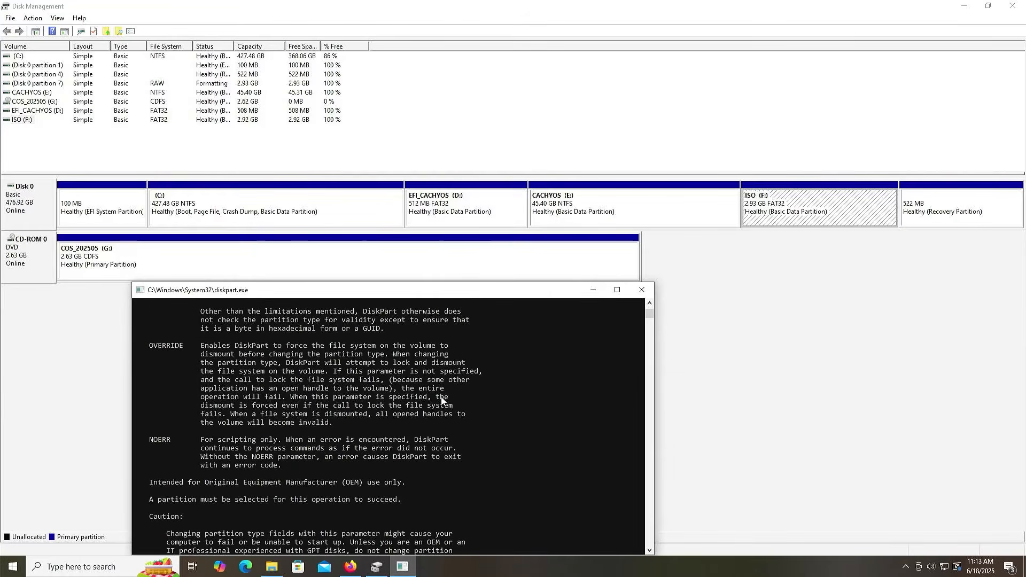
{"action": "left_click_drag", "start_coordinate": [392, 389], "coordinate": [237, 392]}
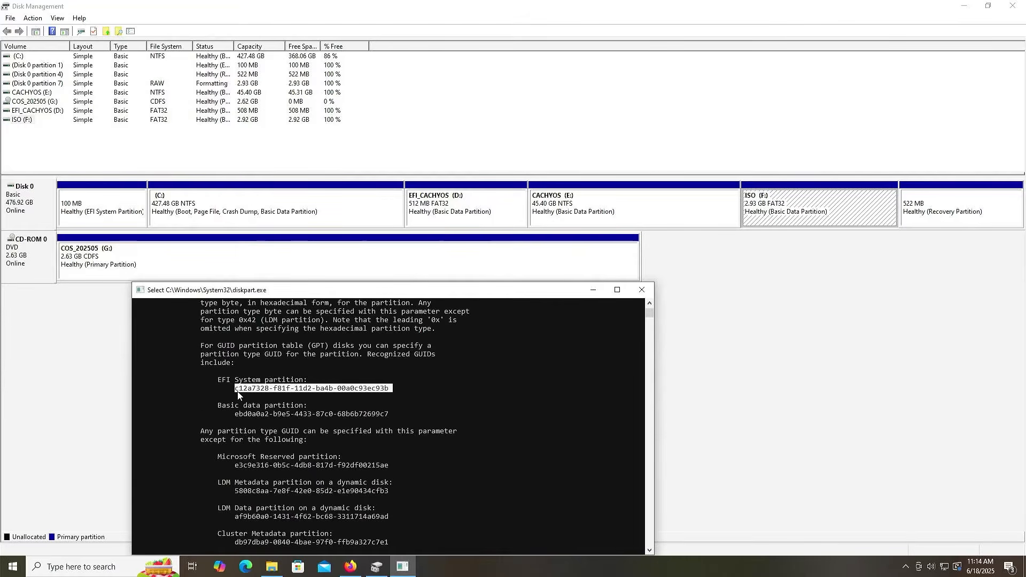
{"action": "key", "text": "ctrl+c"}
{"action": "type", "text": "id"}
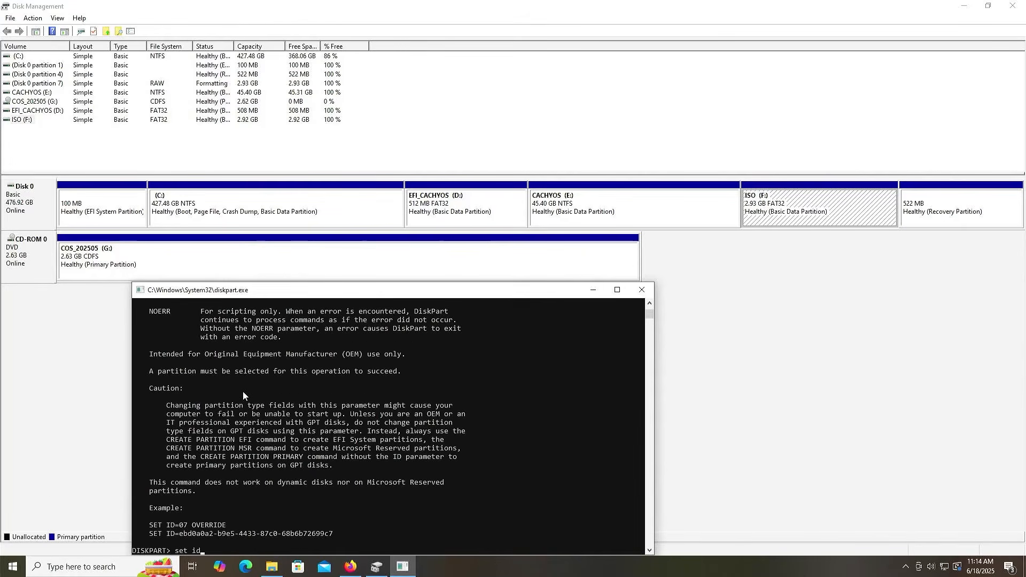
{"action": "type", "text": "="}
{"action": "key", "text": "ctrl+v"}
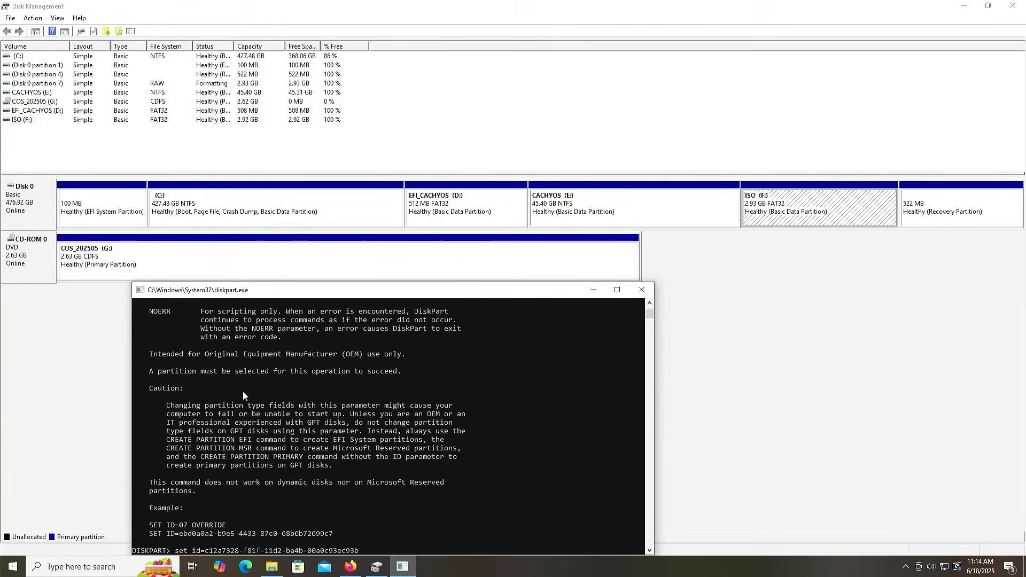
{"action": "key", "text": "Return"}
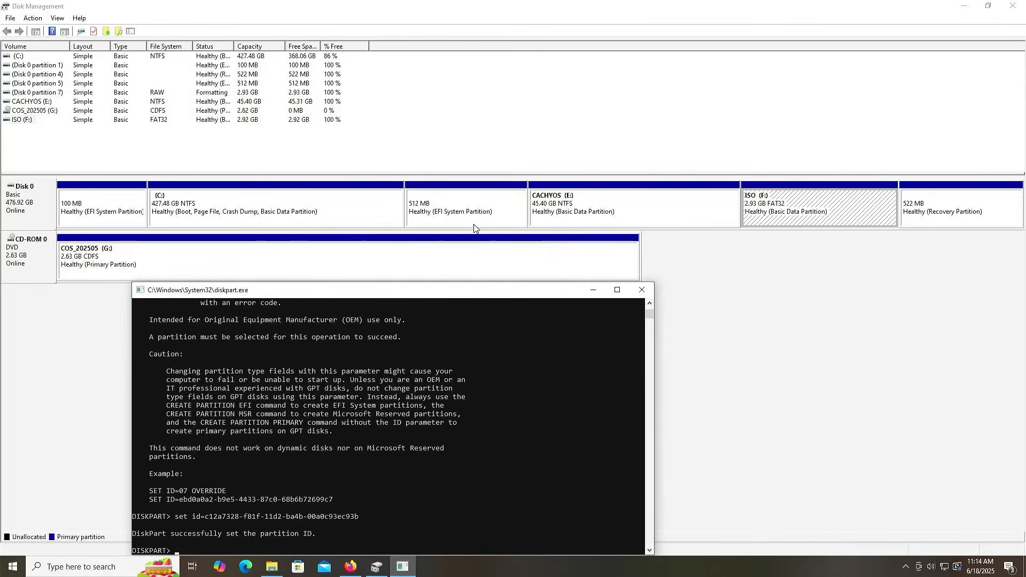
Step: List the partitions again, select partition 7, and set its ID to c12a7328-f81f-11d2-ba4b-00a0c93ec93b
{"action": "type", "text": "list part"}
{"action": "key", "text": "Return"}
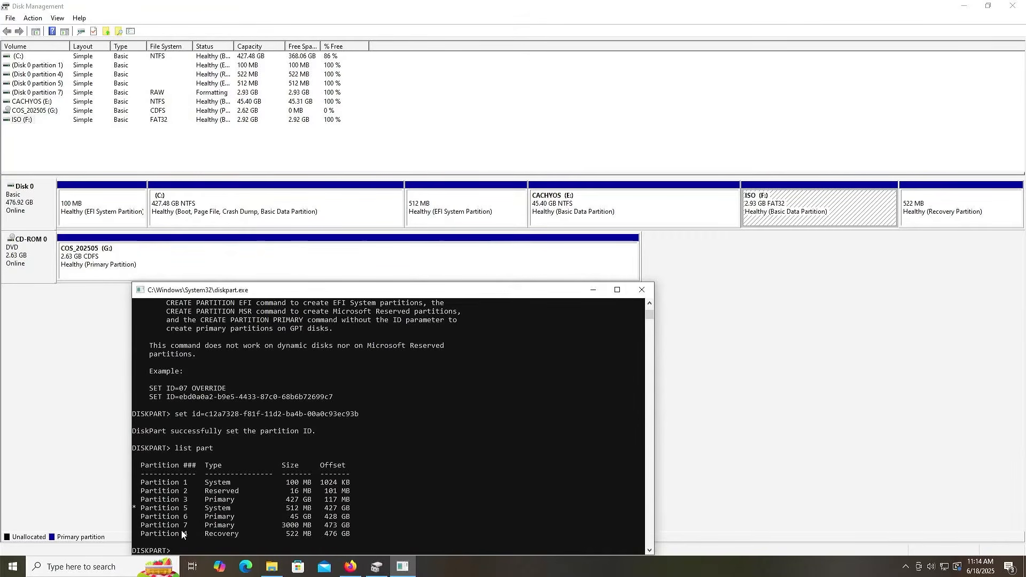
{"action": "type", "text": "sel part 7"}
{"action": "key", "text": "Return"}
{"action": "key", "text": "Up"}
{"action": "key", "text": "Up"}
{"action": "key", "text": "Up"}
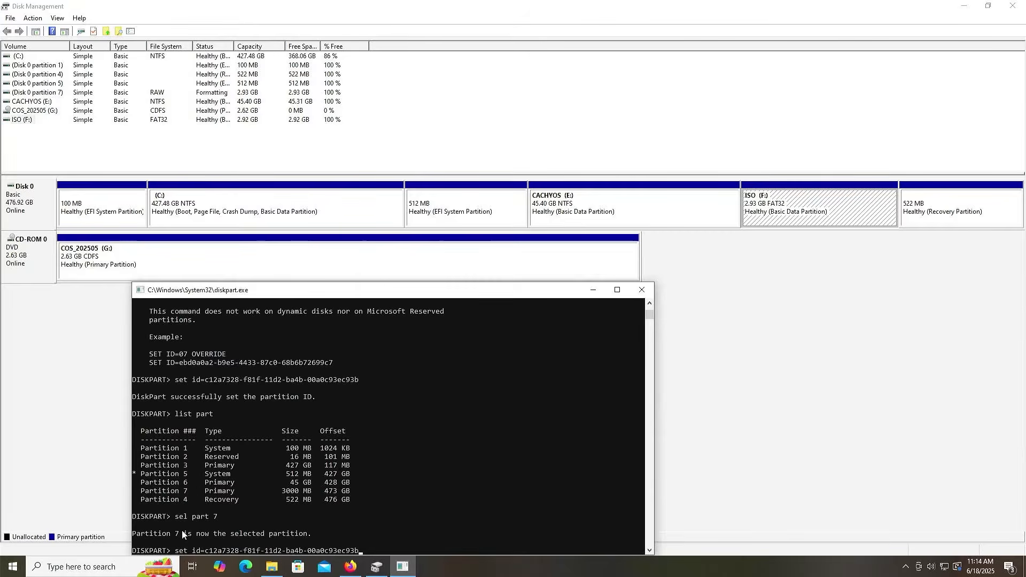
{"action": "key", "text": "Return"}
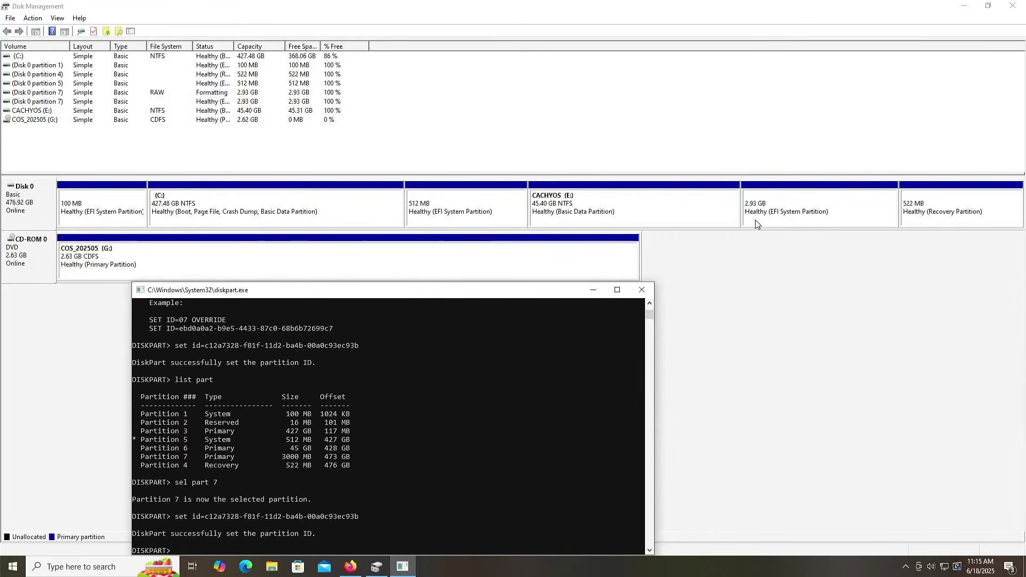
Step: Restart the computer and, in the Aptio firmware setup, select the UEFI OS (P0: Patriot P210 512GB) boot override
{"action": "right_click", "coordinate": [12, 566]}
{"action": "mouse_move", "coordinate": [49, 543]}
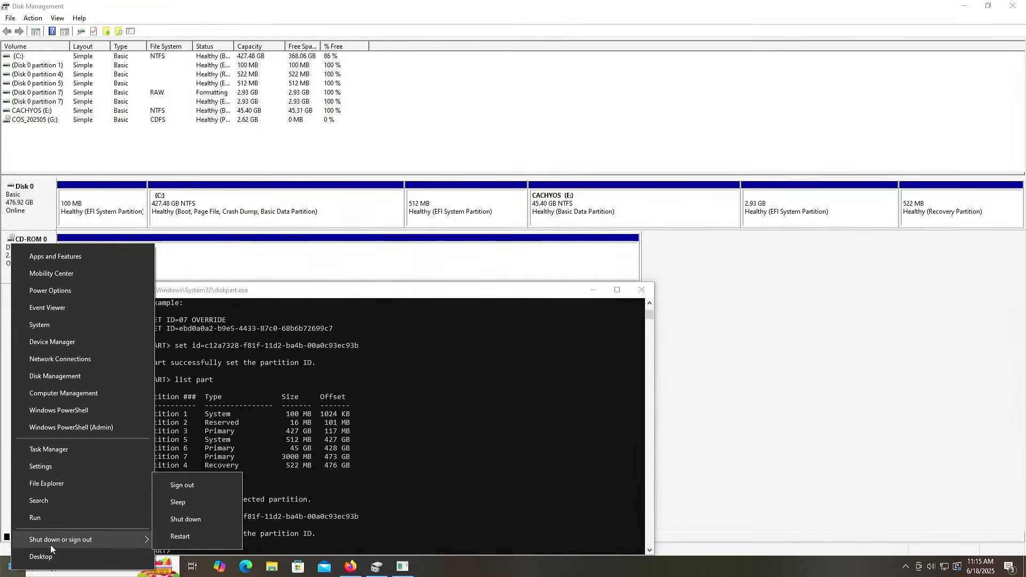
{"action": "left_click", "coordinate": [194, 531]}
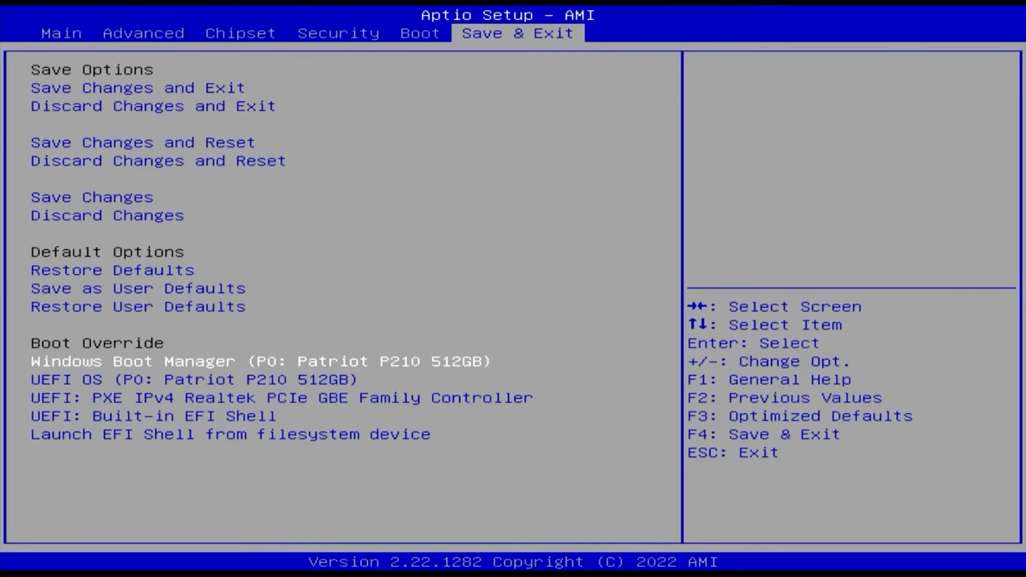
{"action": "key", "text": "Down"}
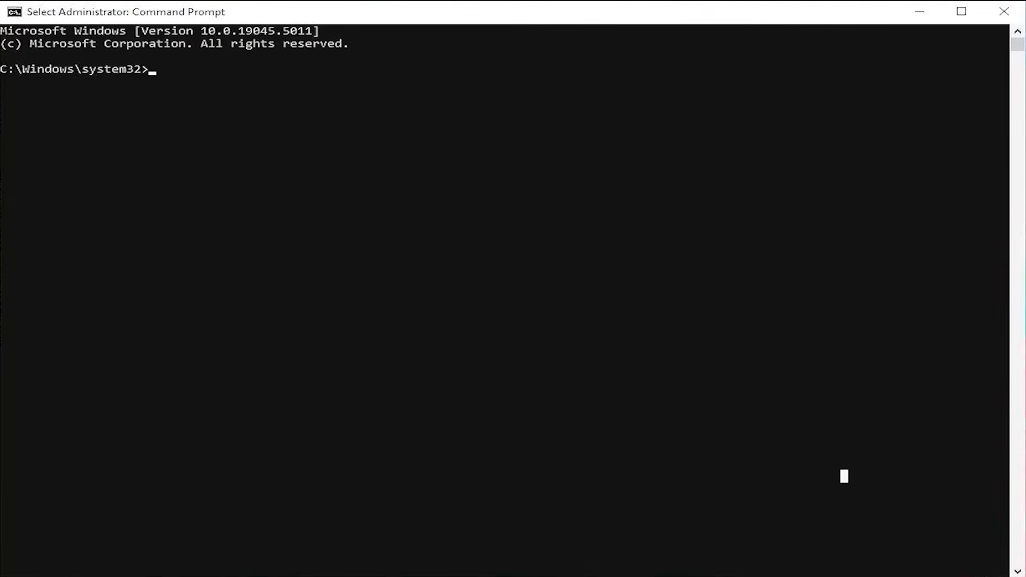
Step: In the administrator Command Prompt, list the firmware boot entries with bcdedit /enum firmware
{"action": "type", "text": "bc"}
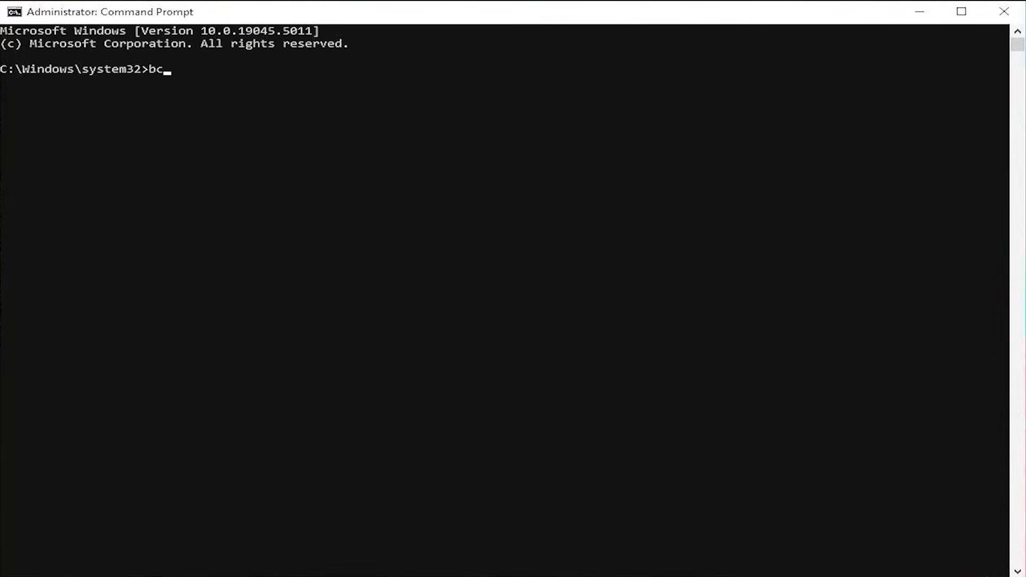
{"action": "type", "text": "dedit /enum firmware"}
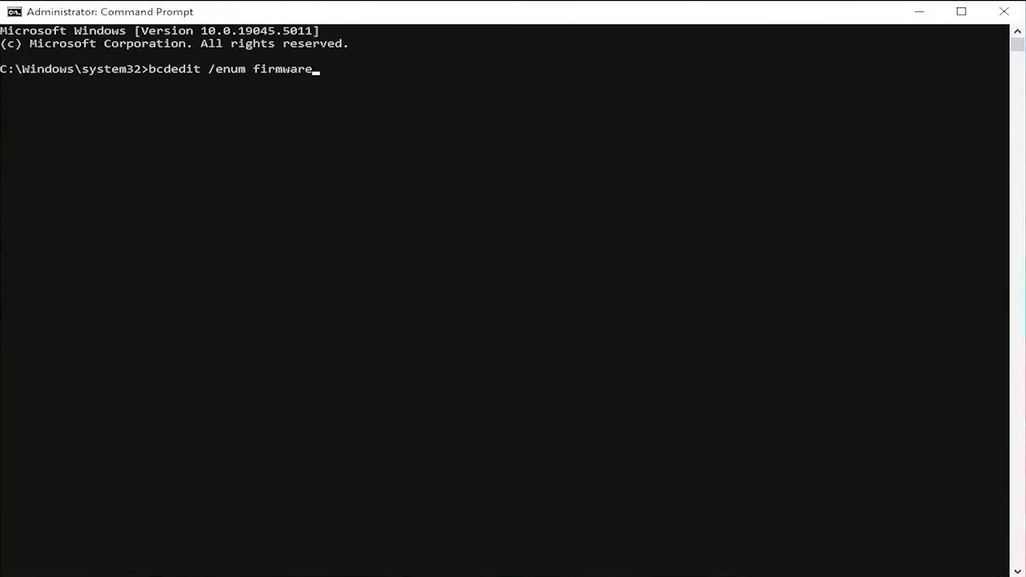
{"action": "key", "text": "Return"}
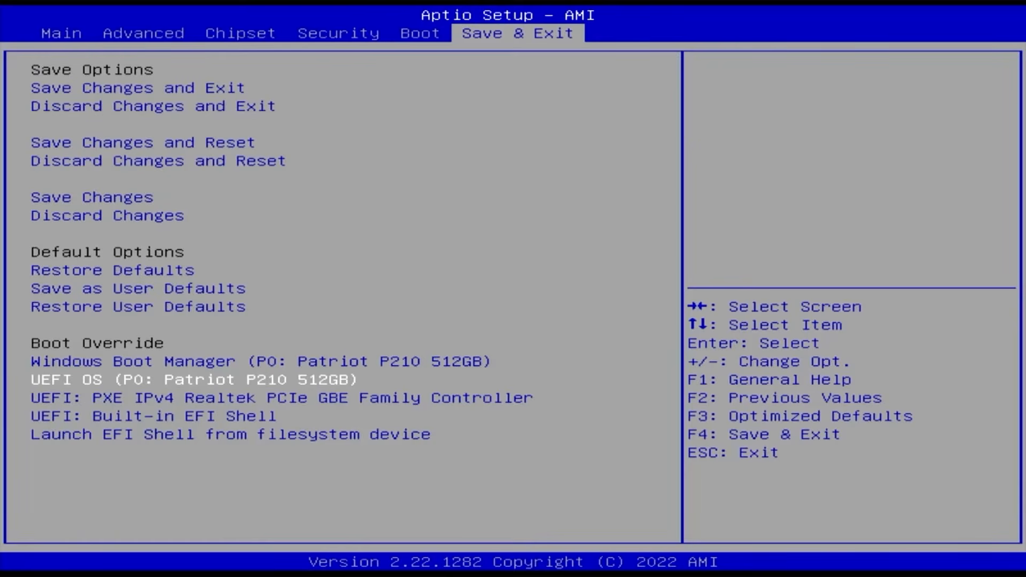
Step: Boot the UEFI OS entry into the CachyOS live desktop and launch the installer with the Refind bootloader
{"action": "key", "text": "Return"}
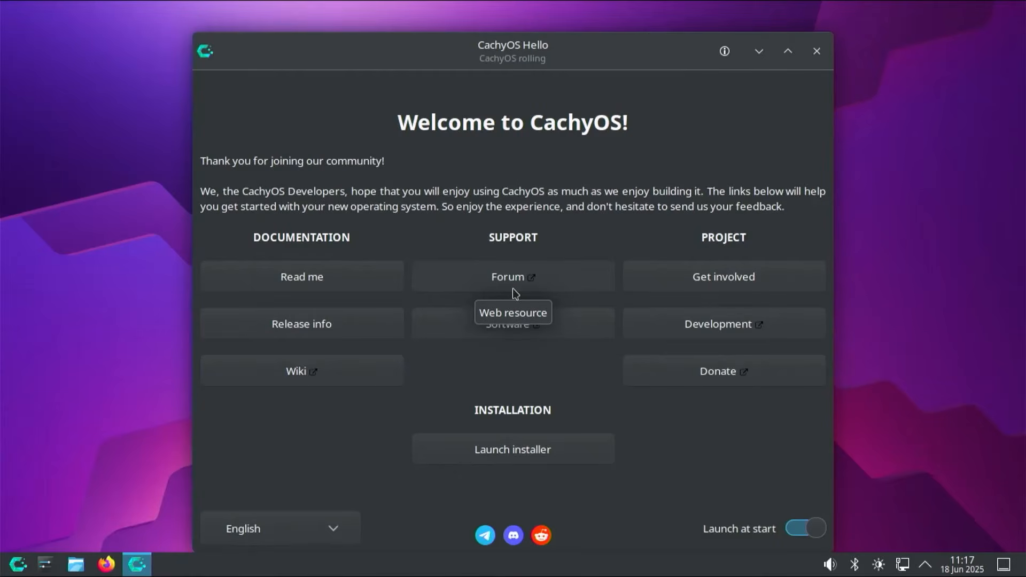
{"action": "left_click", "coordinate": [526, 452]}
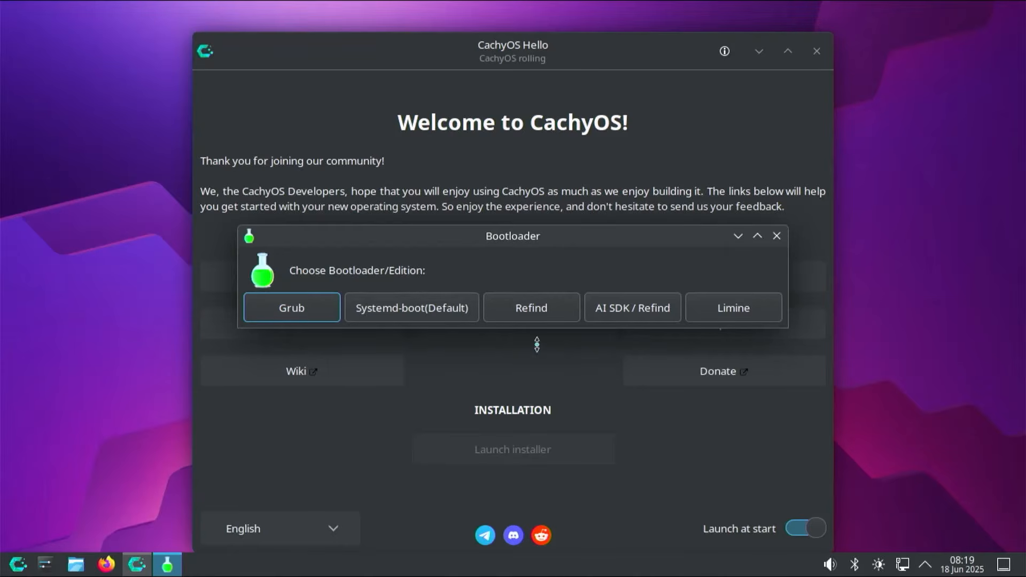
{"action": "left_click", "coordinate": [534, 321]}
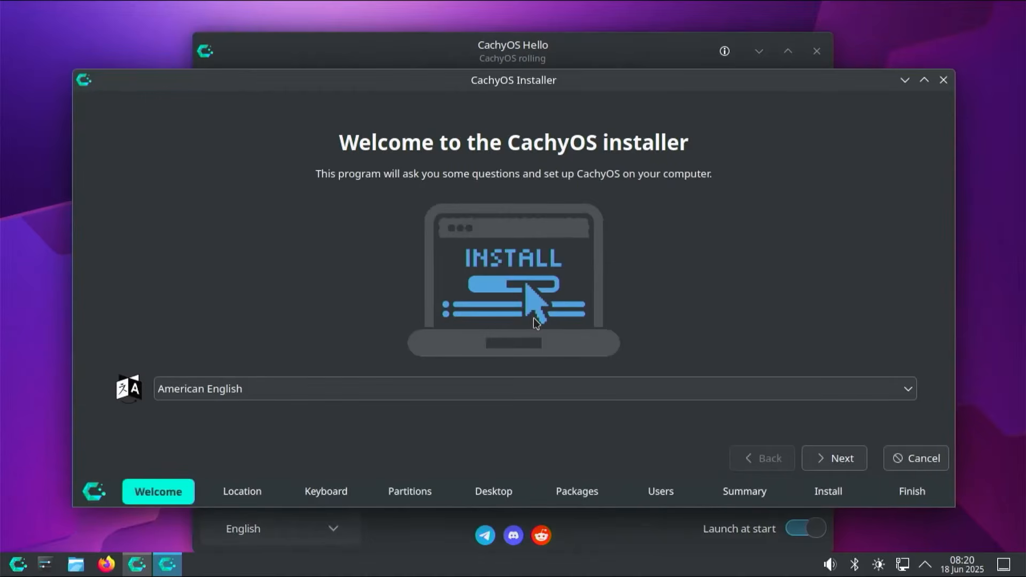
Step: Accept American English, the America/Los Angeles time zone, and the default English (US) keyboard layout in the installer
{"action": "left_click", "coordinate": [845, 468]}
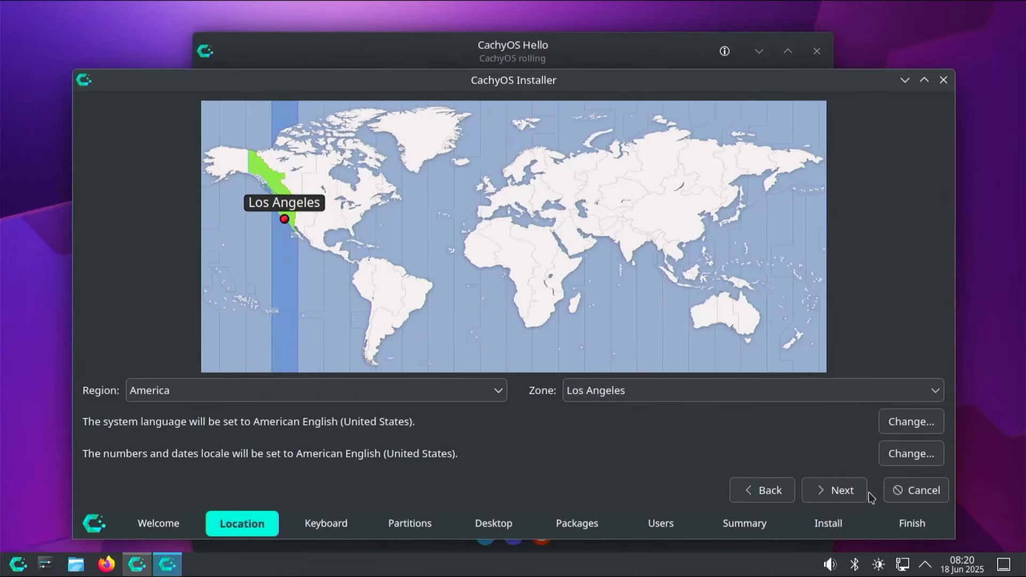
{"action": "left_click", "coordinate": [864, 494]}
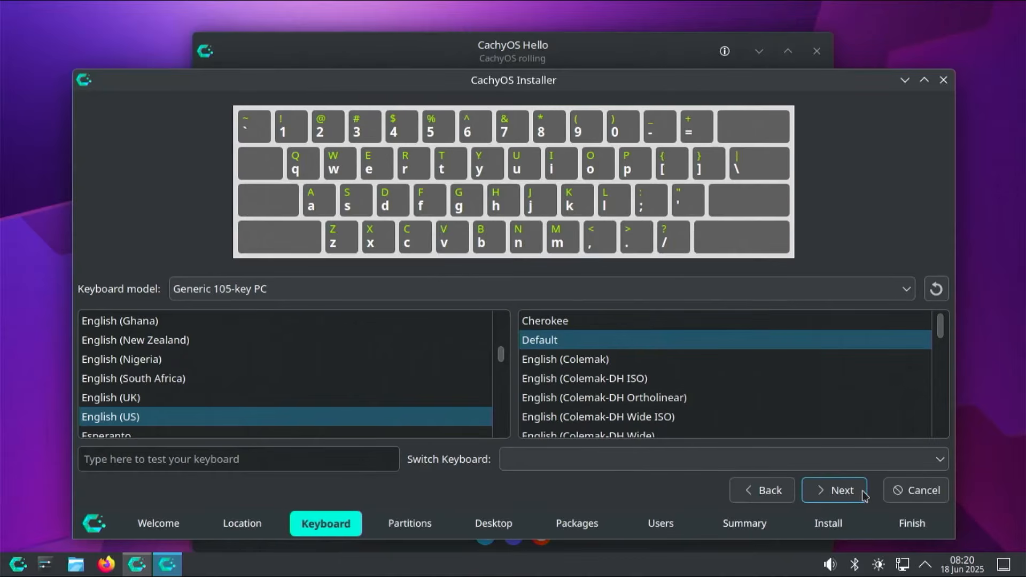
{"action": "left_click", "coordinate": [864, 495]}
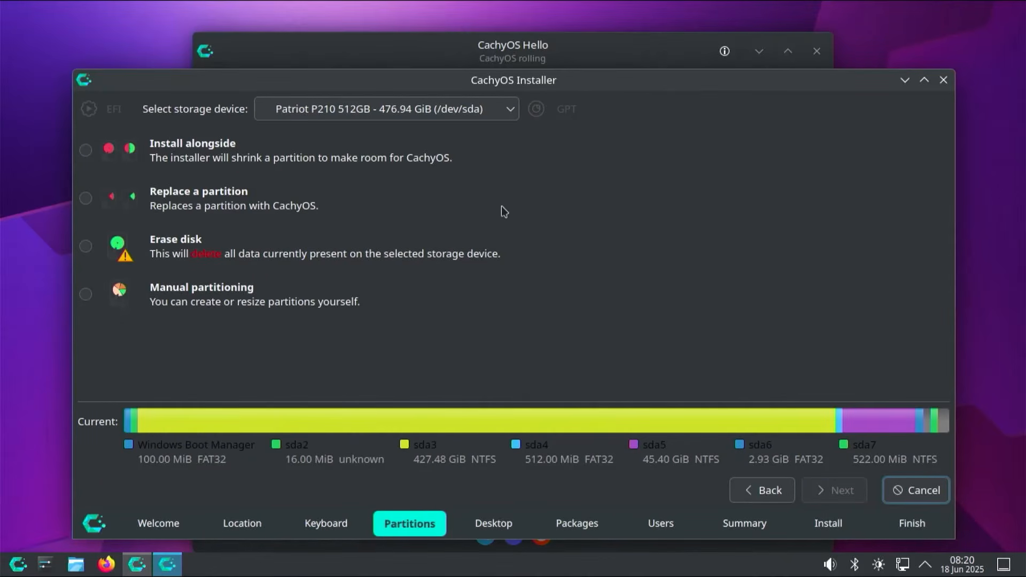
Step: Replace the 45.40 GiB sda5 partition with CachyOS on btrfs and use /dev/sda4 as the EFI system partition
{"action": "left_click", "coordinate": [431, 112]}
{"action": "left_click", "coordinate": [431, 112]}
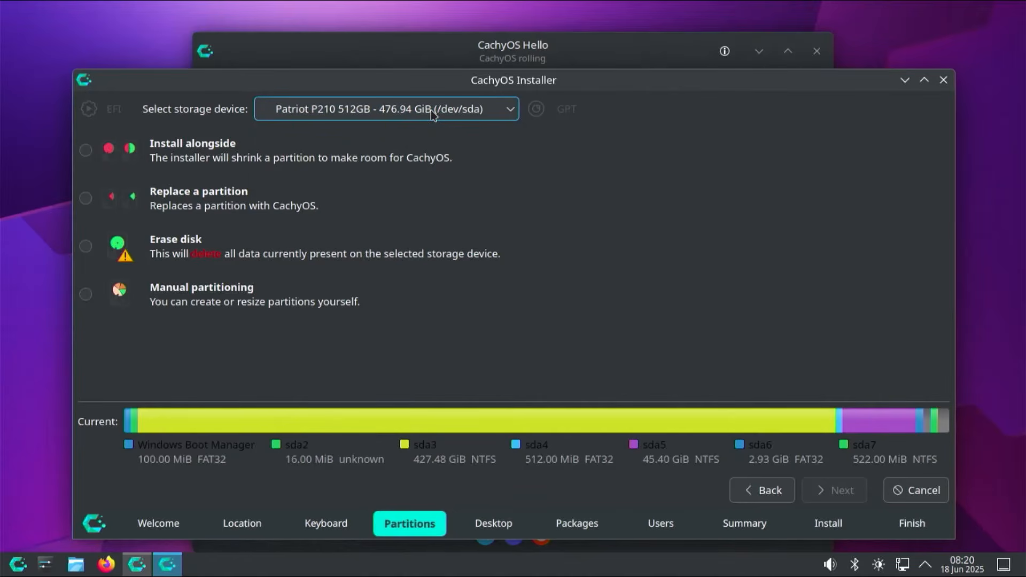
{"action": "left_click", "coordinate": [252, 214]}
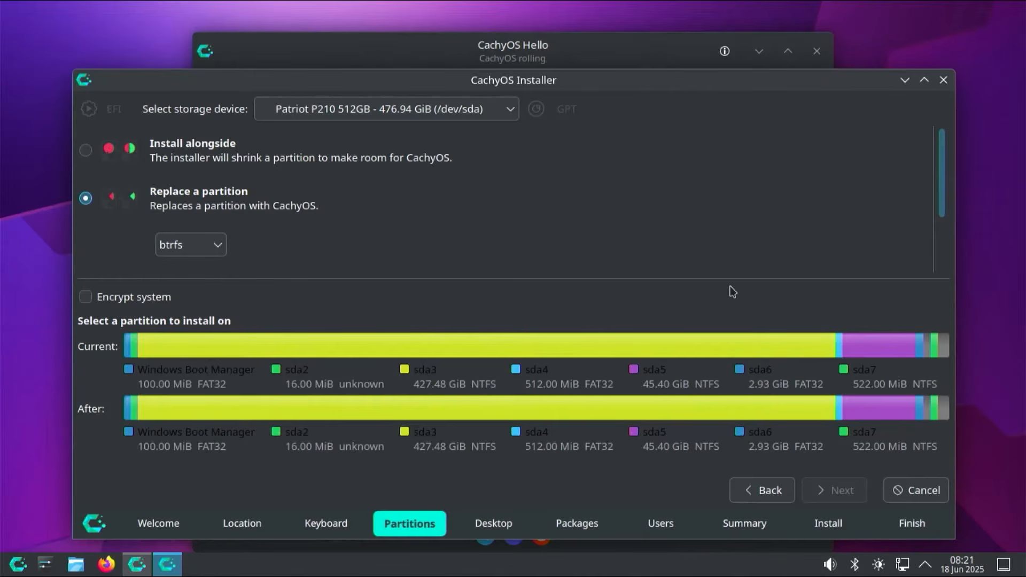
{"action": "left_click", "coordinate": [884, 350]}
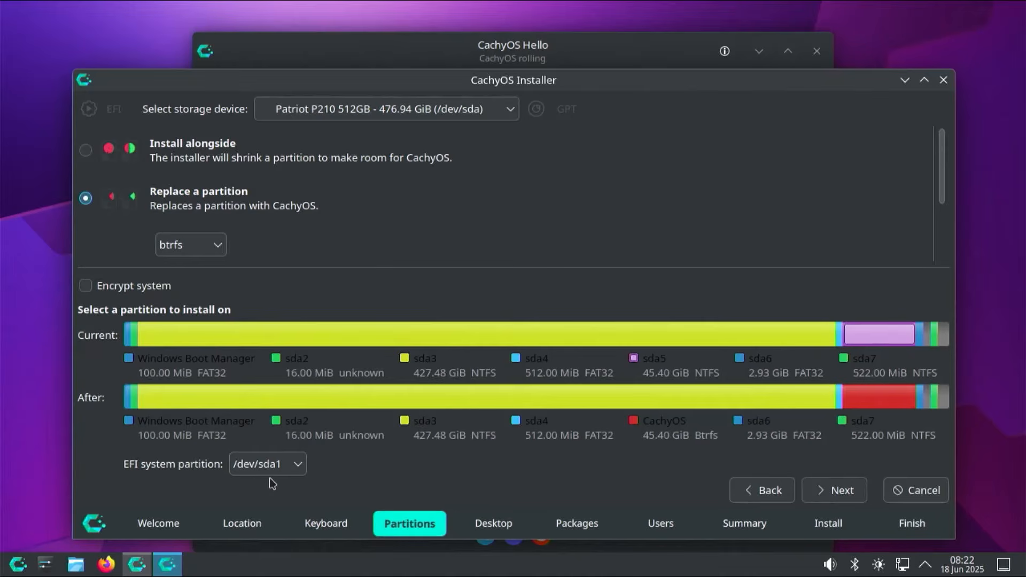
{"action": "left_click", "coordinate": [297, 468]}
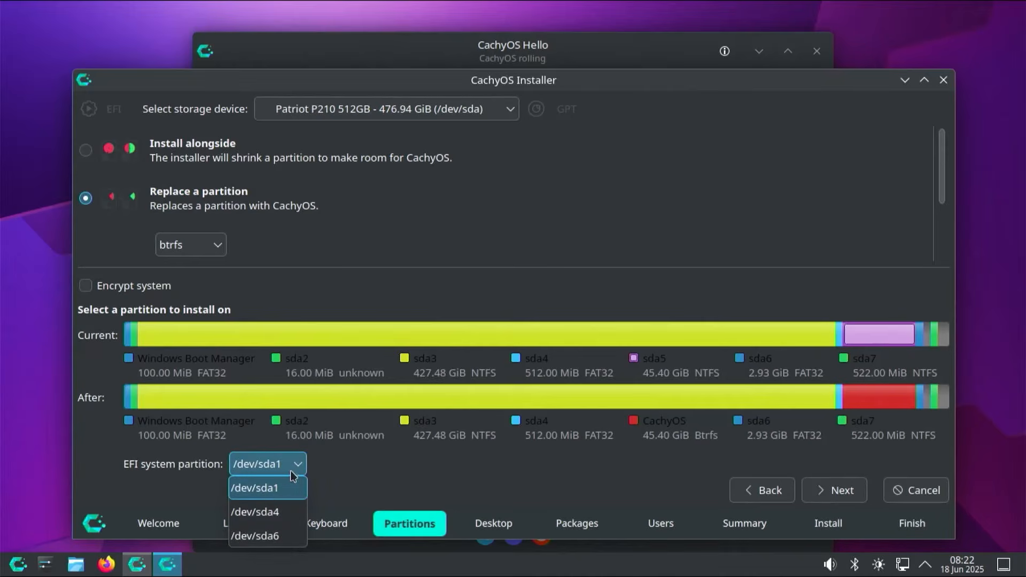
{"action": "left_click", "coordinate": [276, 513]}
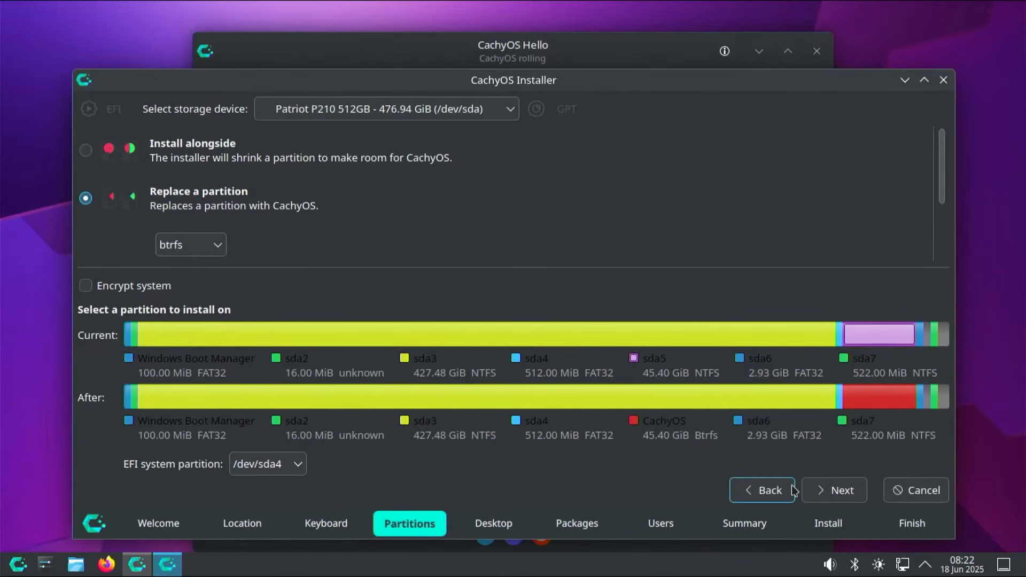
{"action": "left_click", "coordinate": [826, 495]}
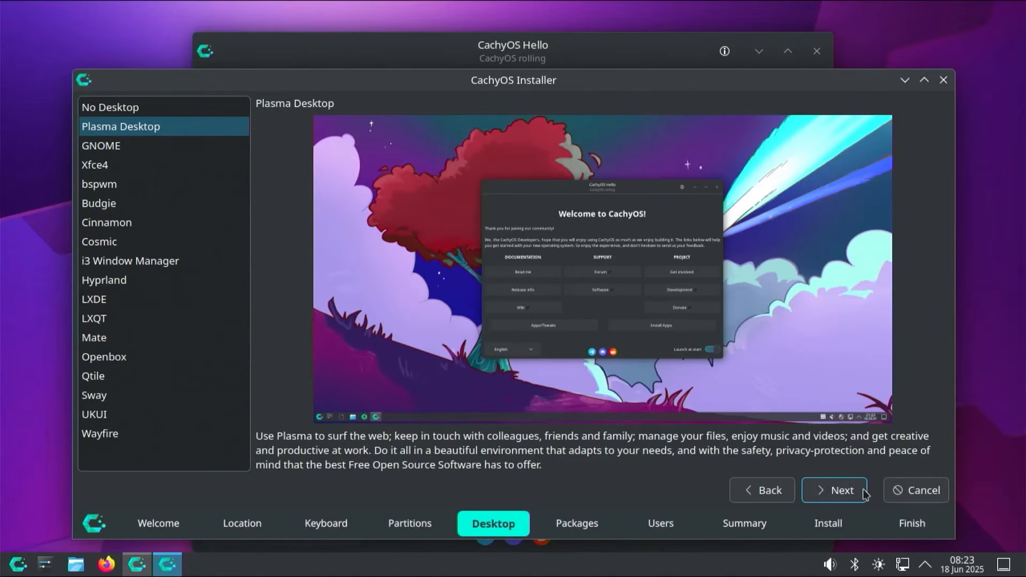
Step: Keep Plasma Desktop and the preselected packages, and complete the user account form with a matching password confirmation
{"action": "left_click", "coordinate": [850, 501]}
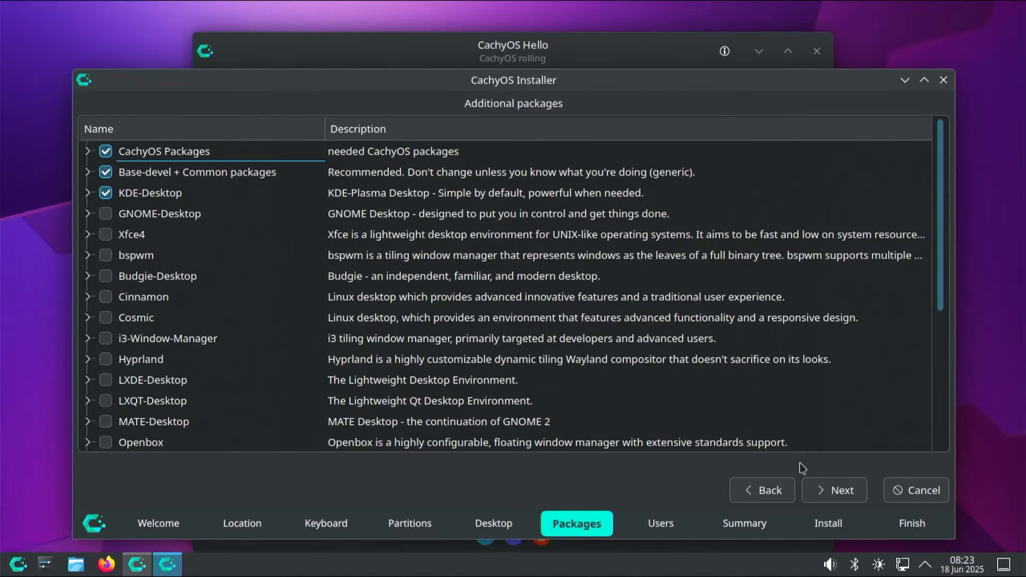
{"action": "left_click", "coordinate": [831, 490]}
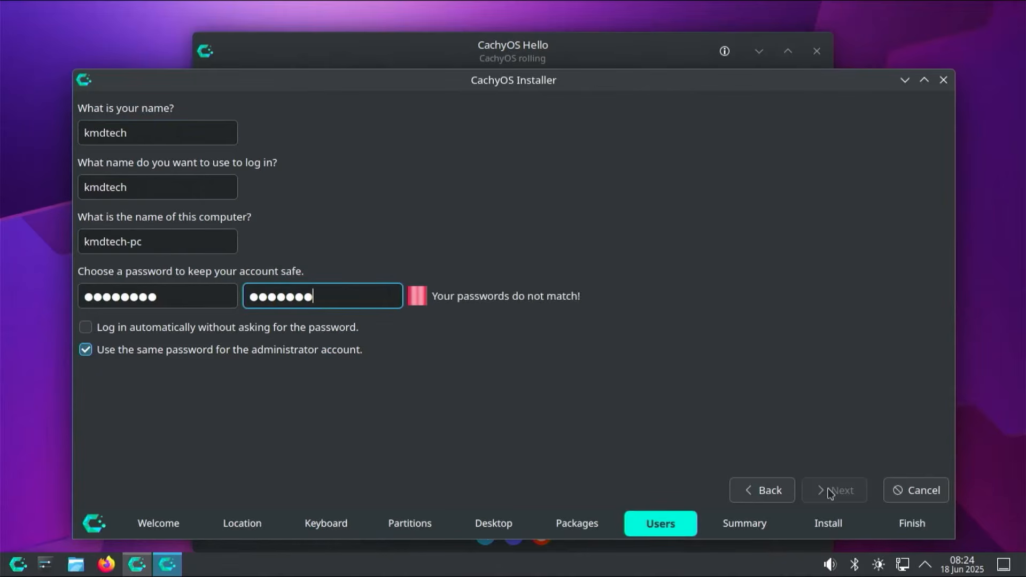
{"action": "type", "text": "*"}
{"action": "left_click", "coordinate": [830, 490]}
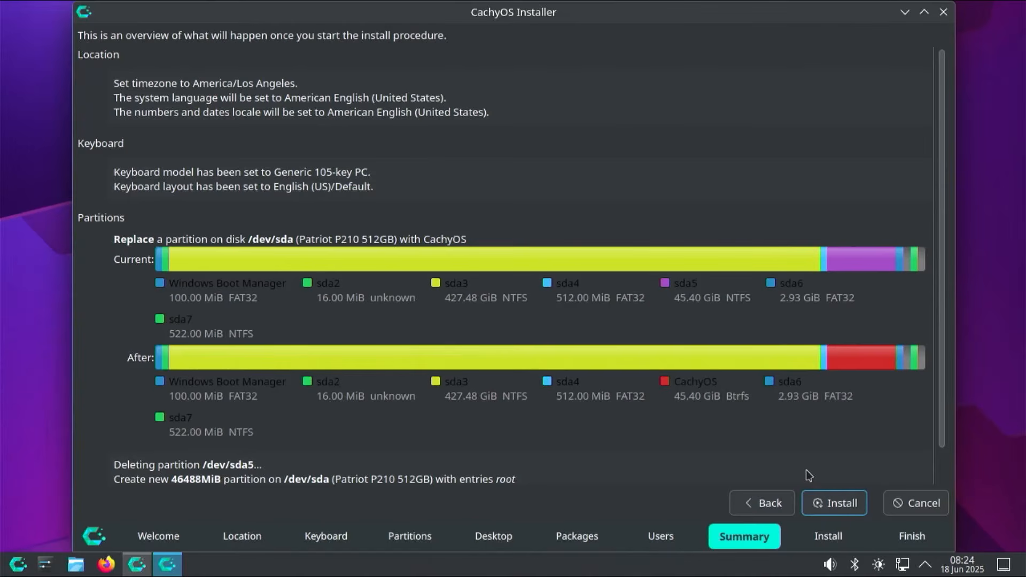
Step: Install CachyOS with the summarized settings, confirm the irreversible disk changes, and restart the computer when installation finishes
{"action": "scroll", "coordinate": [808, 474], "scroll_direction": "down", "scroll_amount": 2}
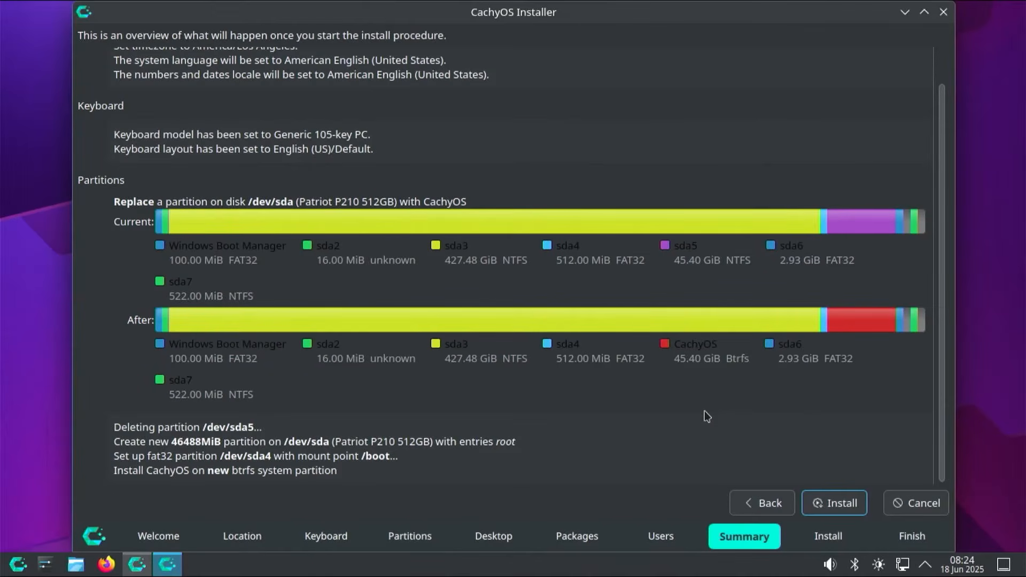
{"action": "left_click", "coordinate": [842, 509]}
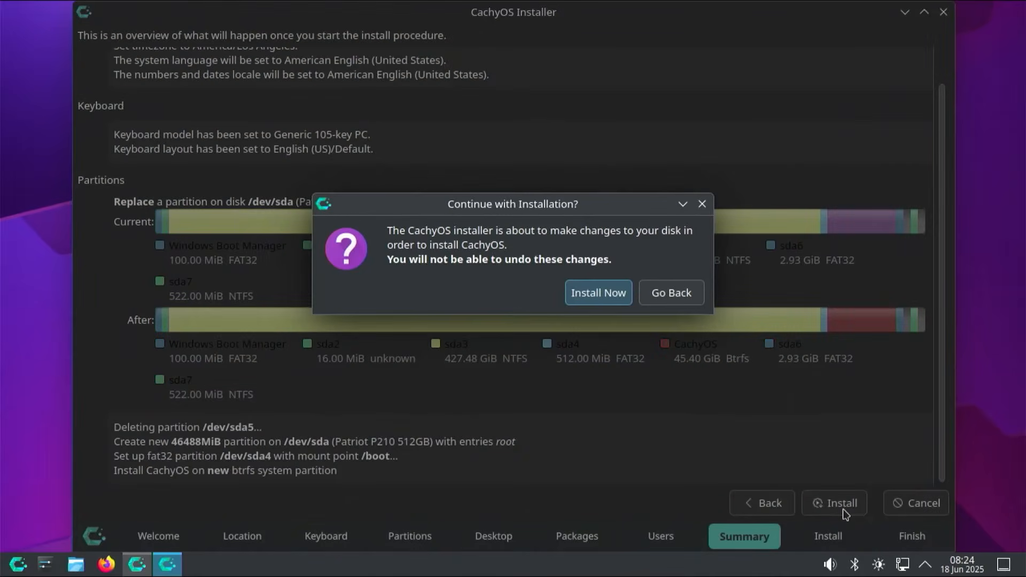
{"action": "left_click", "coordinate": [577, 300]}
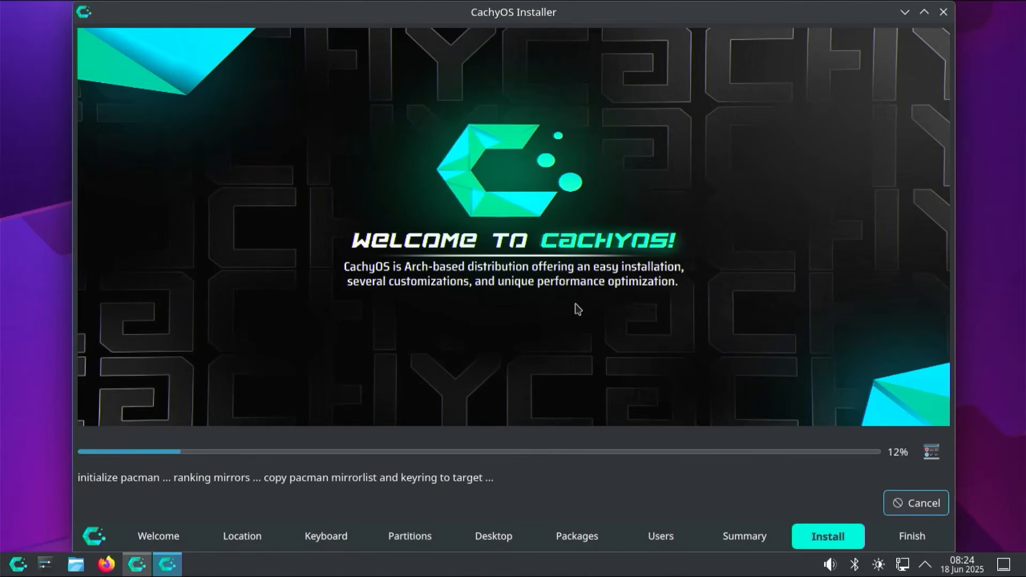
{"action": "left_click", "coordinate": [936, 462]}
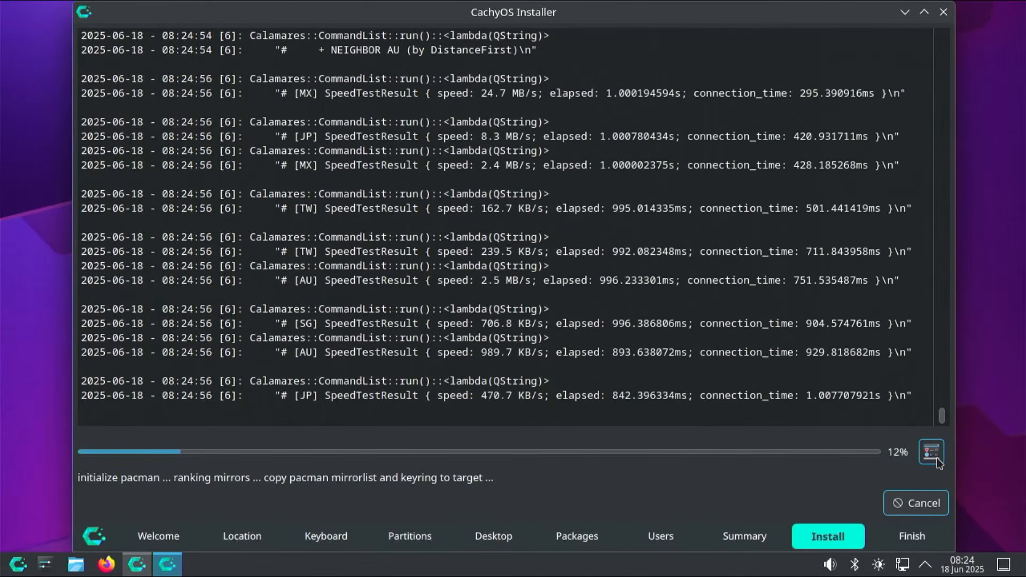
{"action": "left_click", "coordinate": [936, 461]}
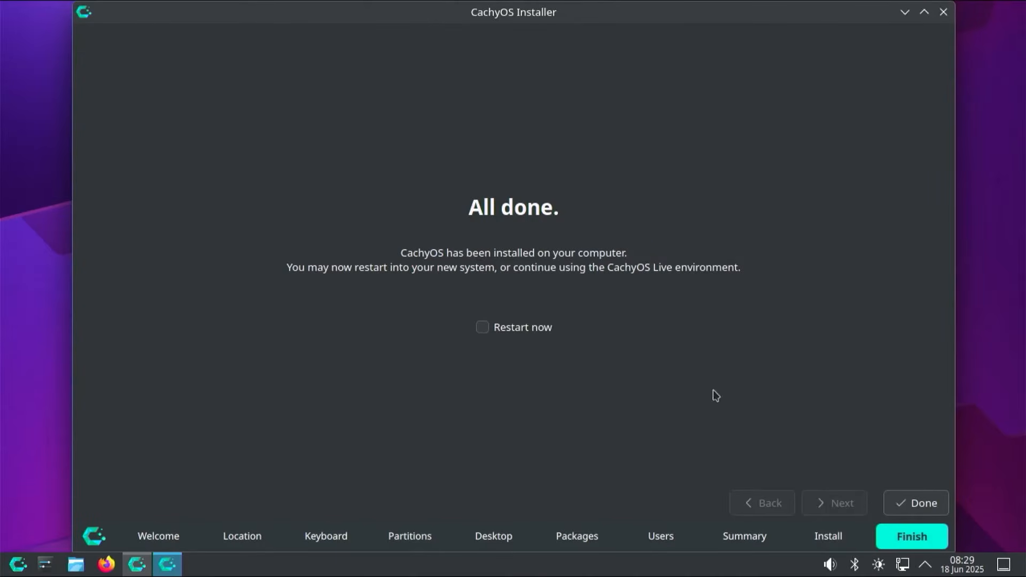
{"action": "left_click", "coordinate": [507, 328]}
{"action": "left_click", "coordinate": [918, 504]}
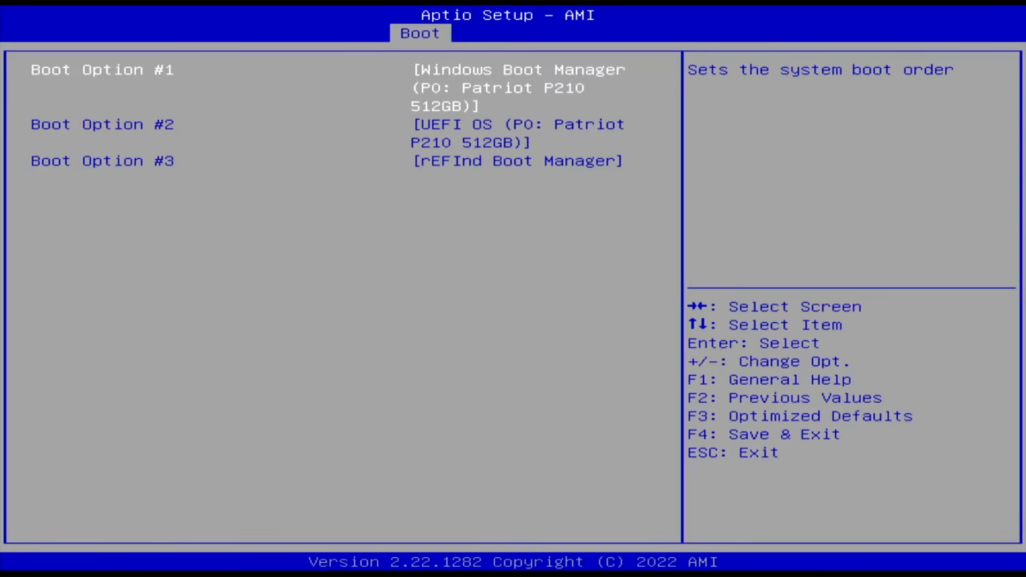
Step: Make rEFInd Boot Manager the first option in the firmware boot order and boot into it
{"action": "key", "text": "Down"}
{"action": "key", "text": "Down"}
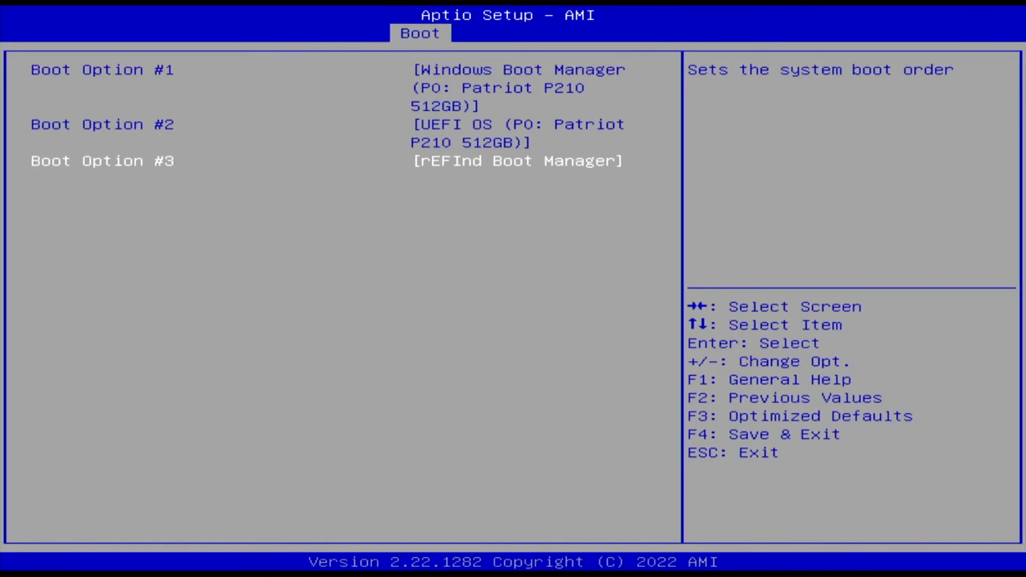
{"action": "key", "text": "Up"}
{"action": "key", "text": "Up"}
{"action": "key", "text": "plus"}
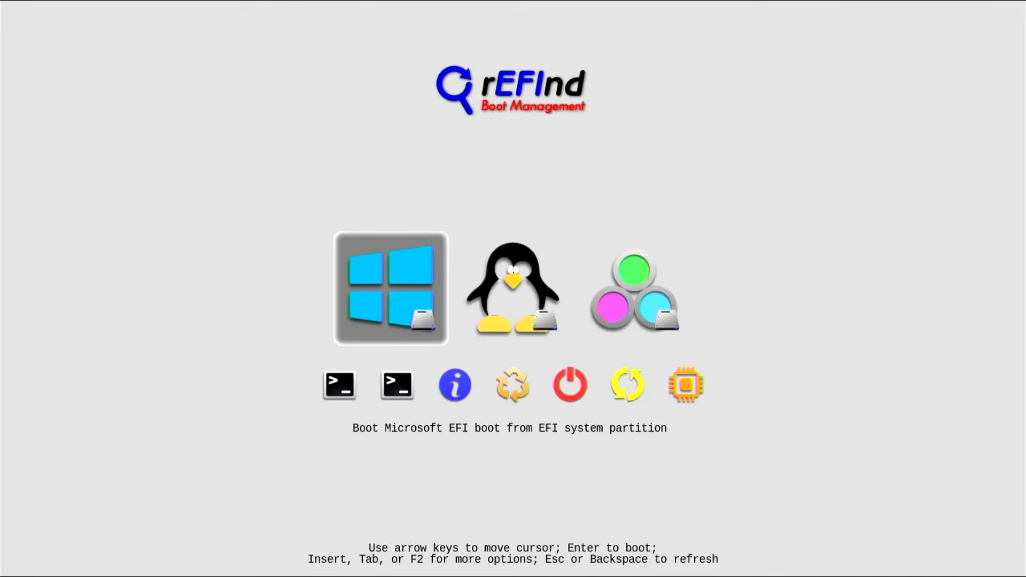
Step: Examine the rEFInd boot entries and the tools below them, including the setup utility, reboot, hidden tags and EFI shell options
{"action": "key", "text": "Right"}
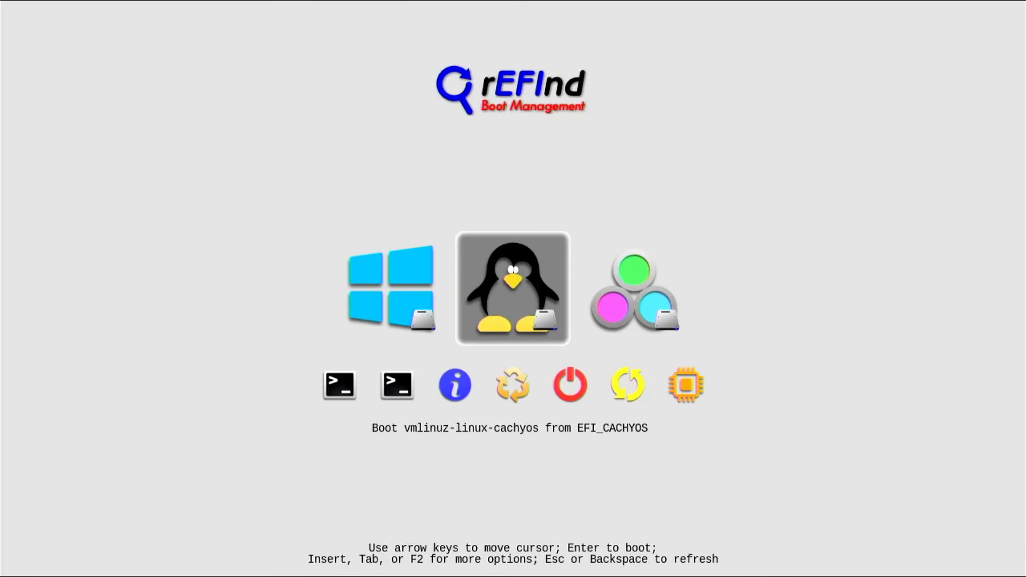
{"action": "key", "text": "Right"}
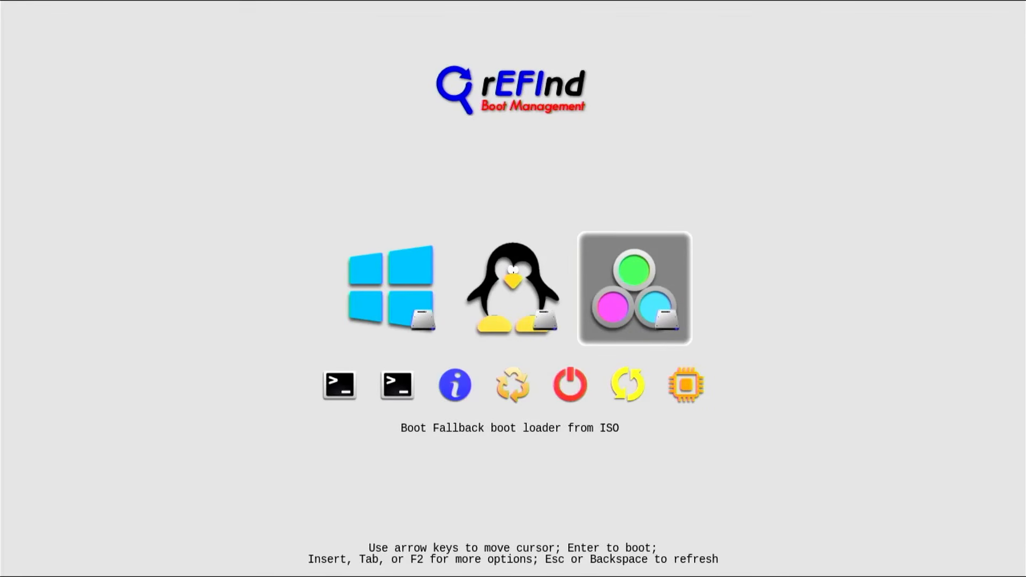
{"action": "key", "text": "Down"}
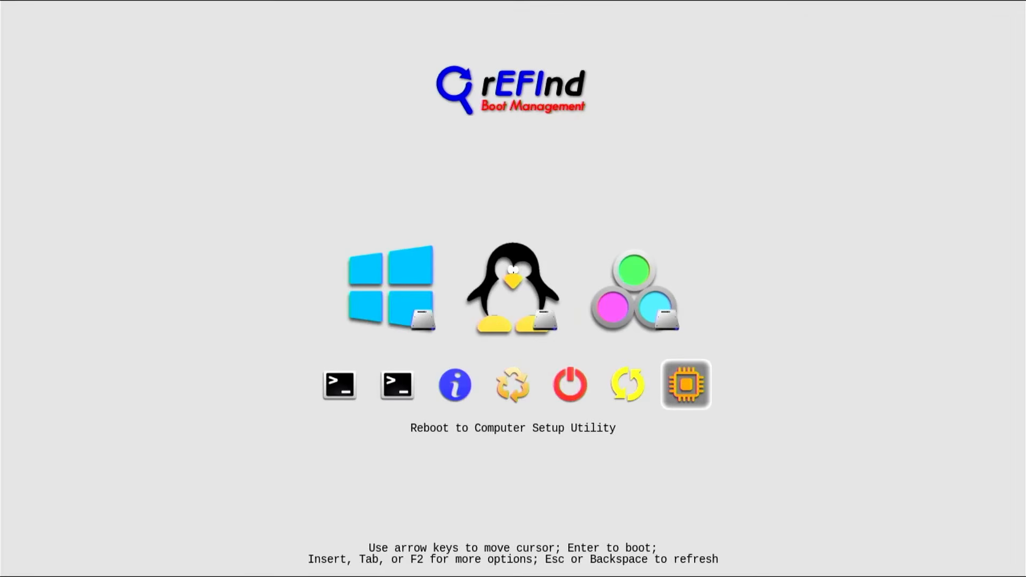
{"action": "key", "text": "Left"}
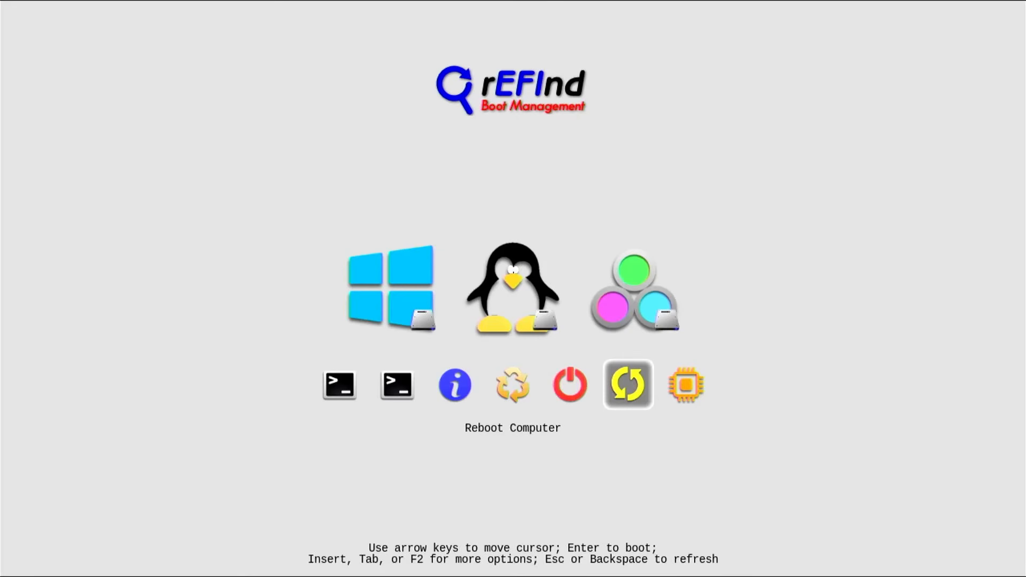
{"action": "key", "text": "Left"}
{"action": "key", "text": "Left"}
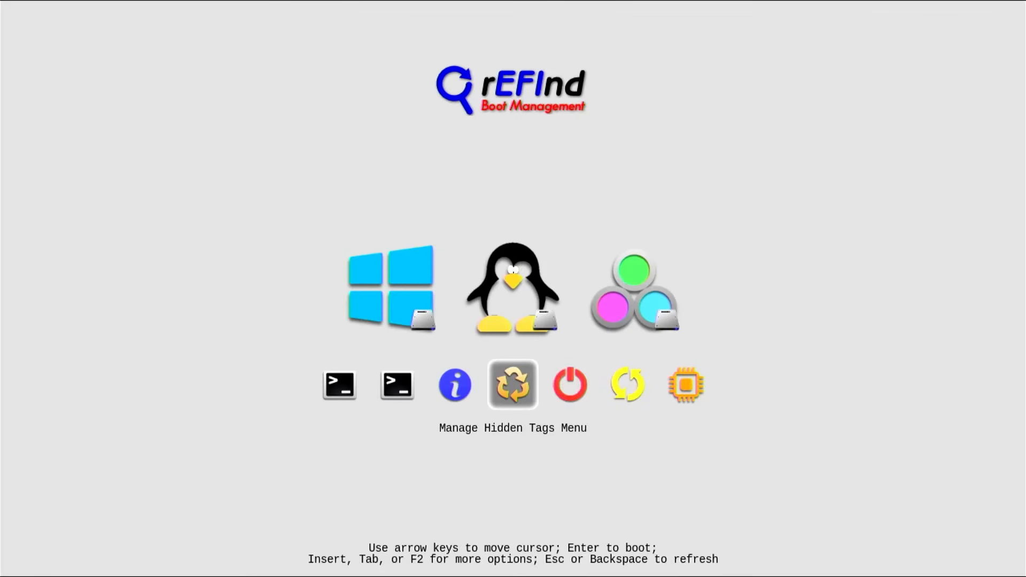
{"action": "key", "text": "Left"}
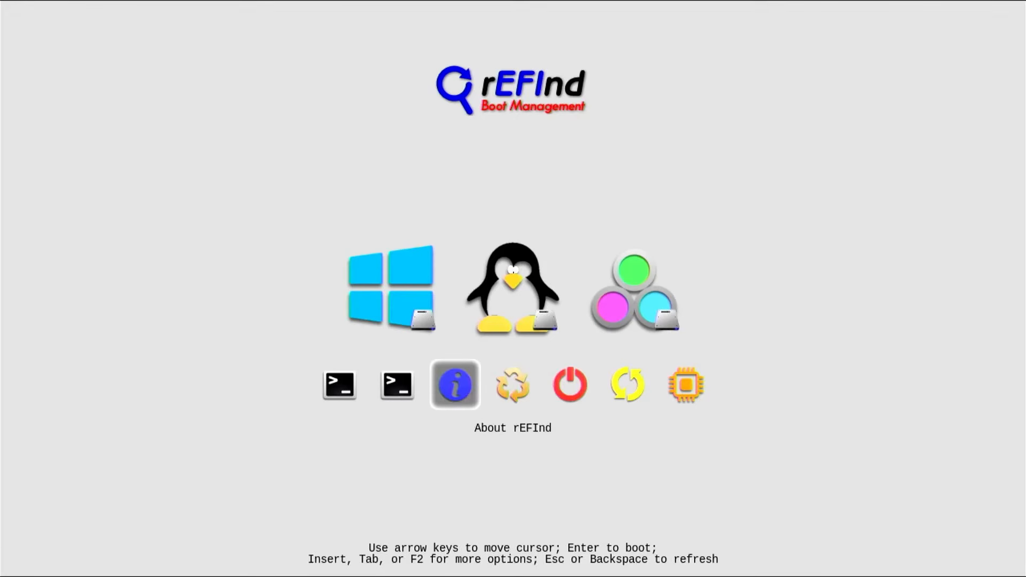
{"action": "key", "text": "Left"}
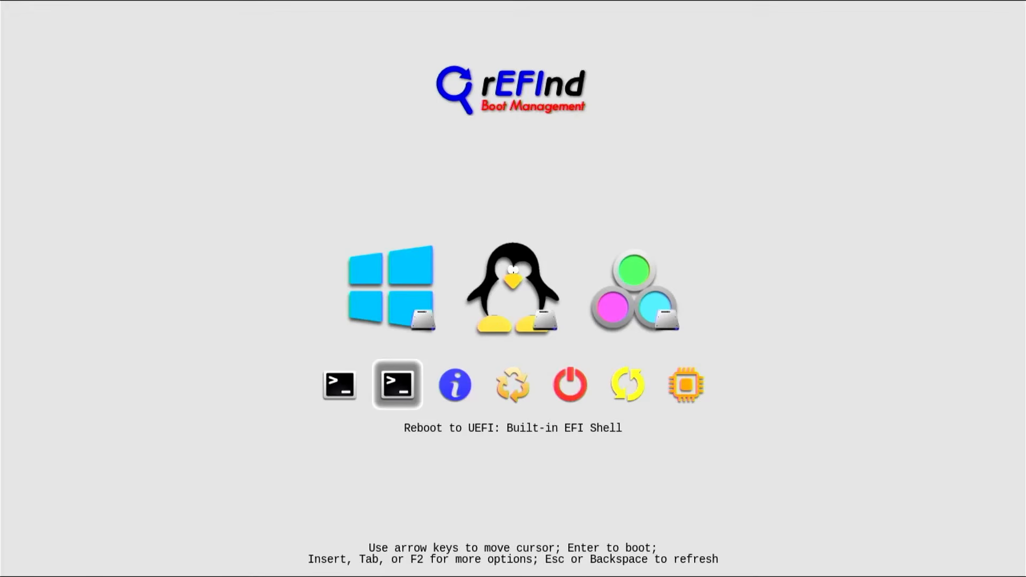
{"action": "key", "text": "Left"}
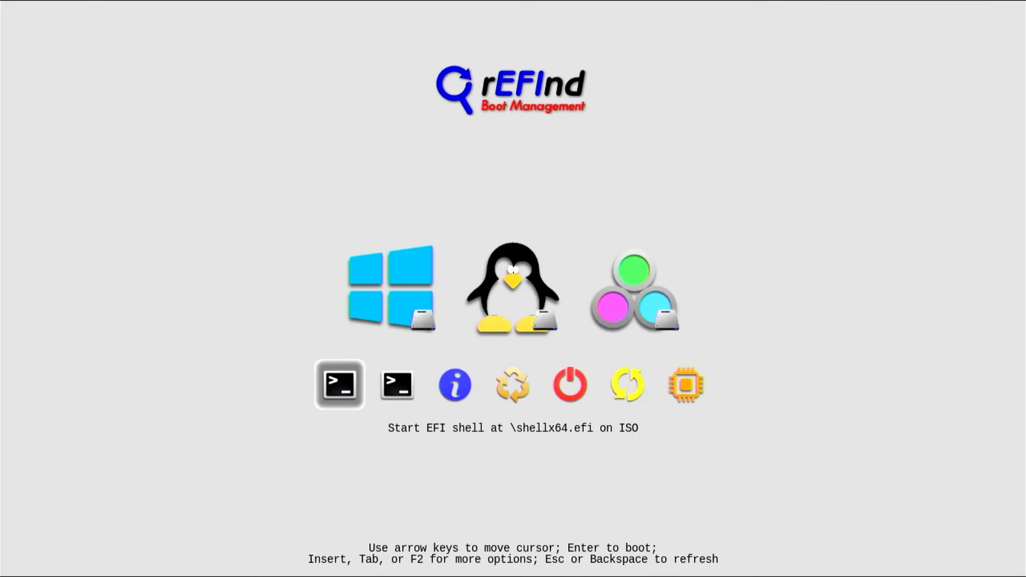
Step: Boot the vmlinuz-linux-cachyos entry from EFI_CACHYOS in rEFInd
{"action": "key", "text": "Up"}
{"action": "key", "text": "Right"}
{"action": "key", "text": "Return"}
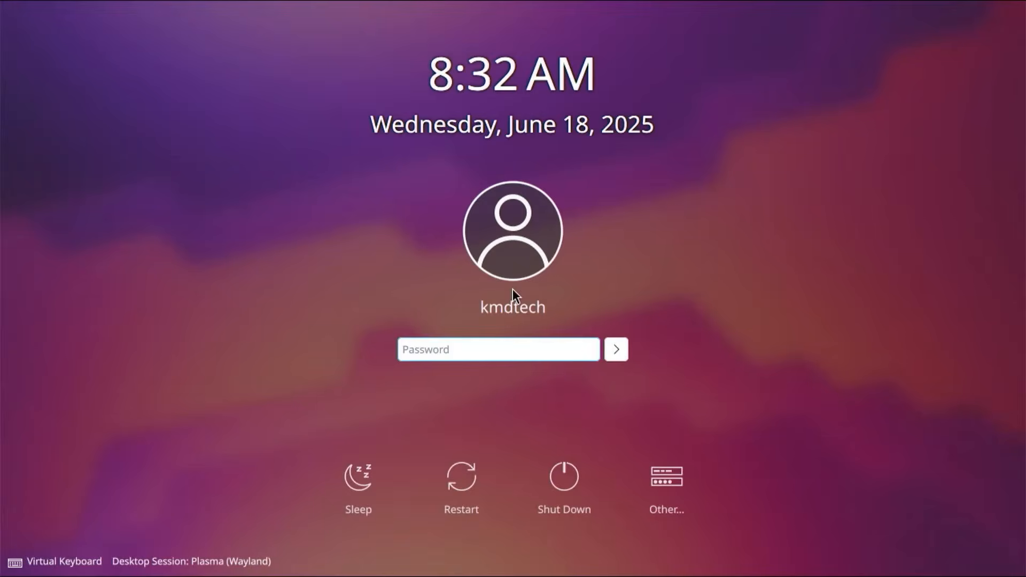
Step: Log in to the Plasma (Wayland) session with the account password and close the CachyOS Hello welcome window
{"action": "type", "text": "********"}
{"action": "key", "text": "Return"}
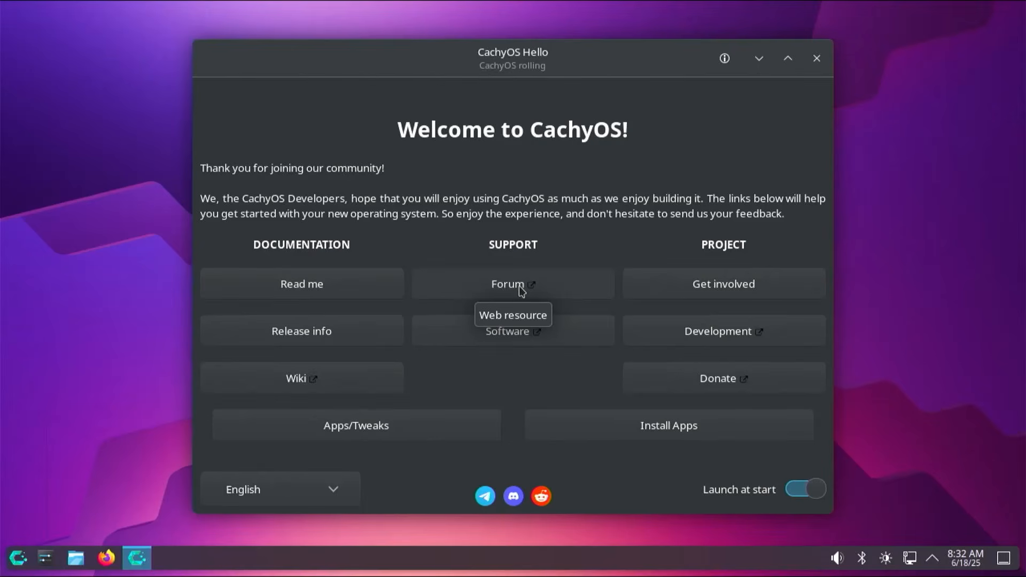
{"action": "left_click", "coordinate": [816, 59]}
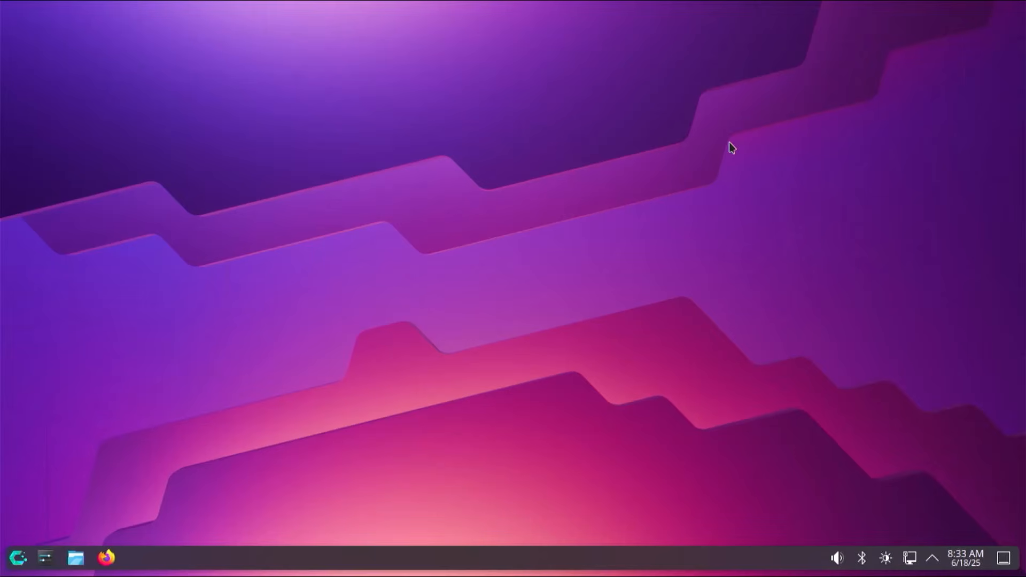
Step: Search the application launcher for gparted and clear the search text
{"action": "left_click", "coordinate": [17, 561]}
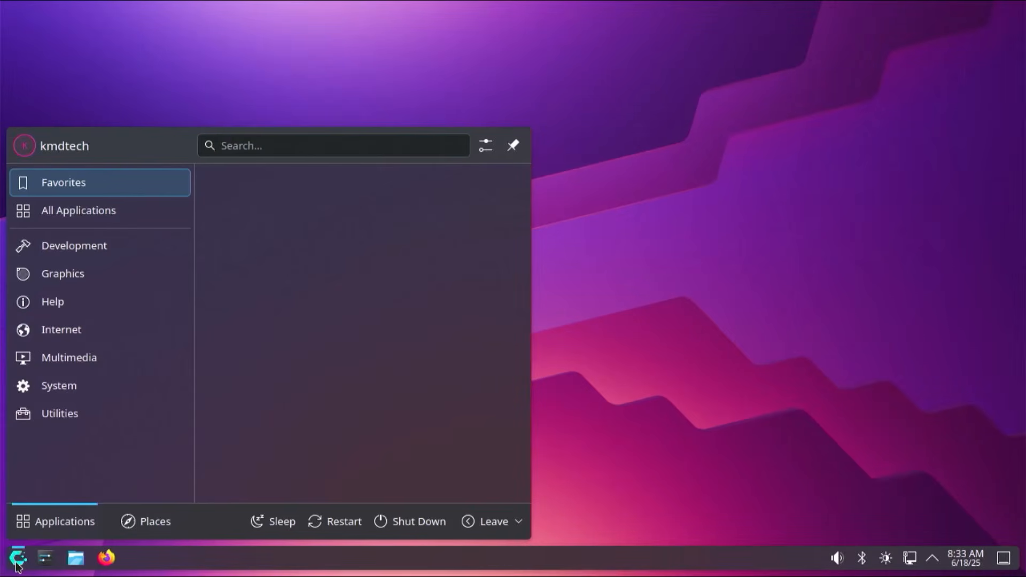
{"action": "type", "text": "gparted"}
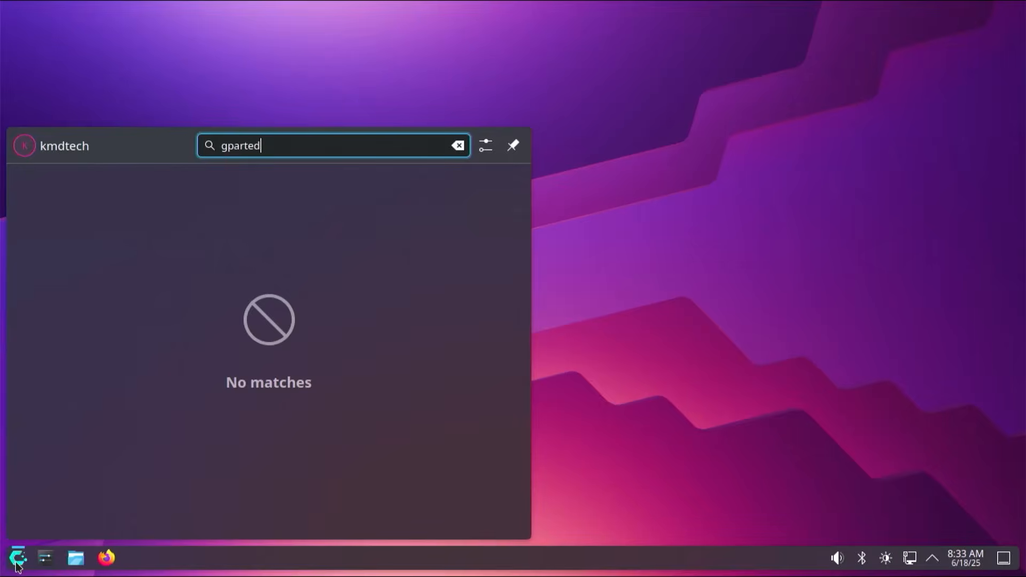
{"action": "key", "text": "BackSpace"}
{"action": "key", "text": "BackSpace"}
{"action": "key", "text": "BackSpace"}
{"action": "key", "text": "BackSpace"}
{"action": "key", "text": "BackSpace"}
{"action": "key", "text": "BackSpace"}
{"action": "key", "text": "BackSpace"}
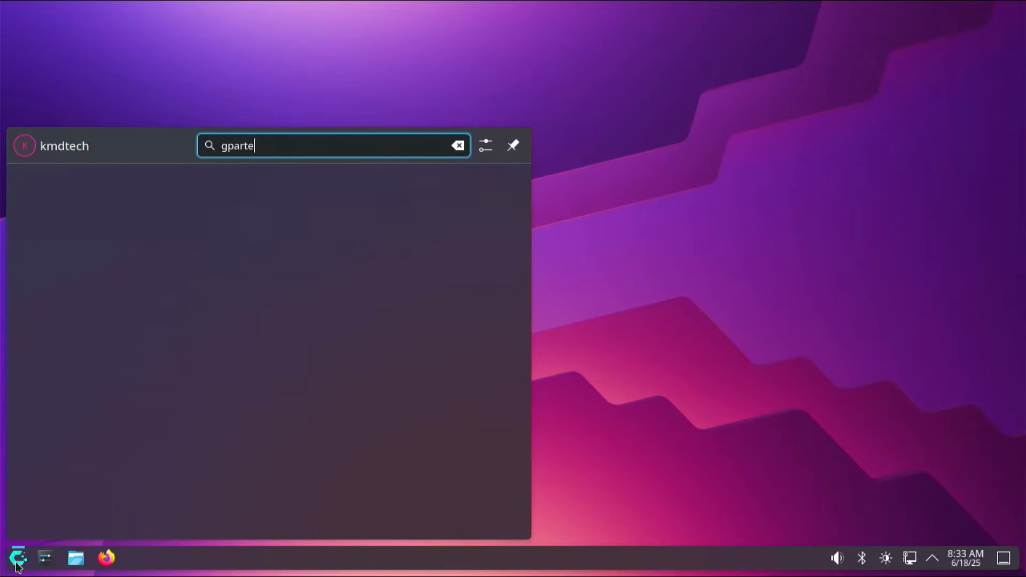
Step: Find and open the Konsole terminal and start a root shell with "sudo su -", authenticating with the account password
{"action": "type", "text": "terminal"}
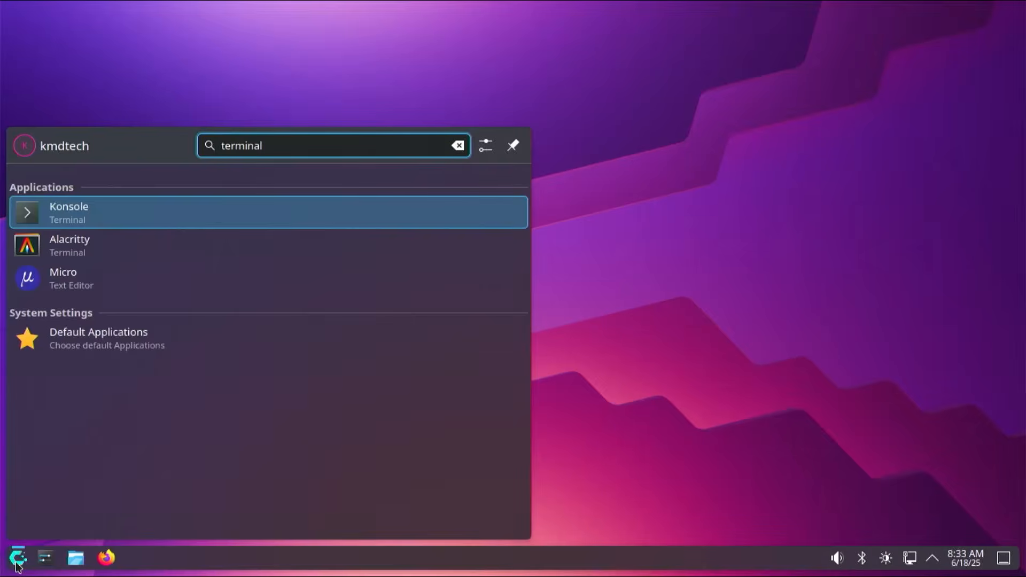
{"action": "key", "text": "Return"}
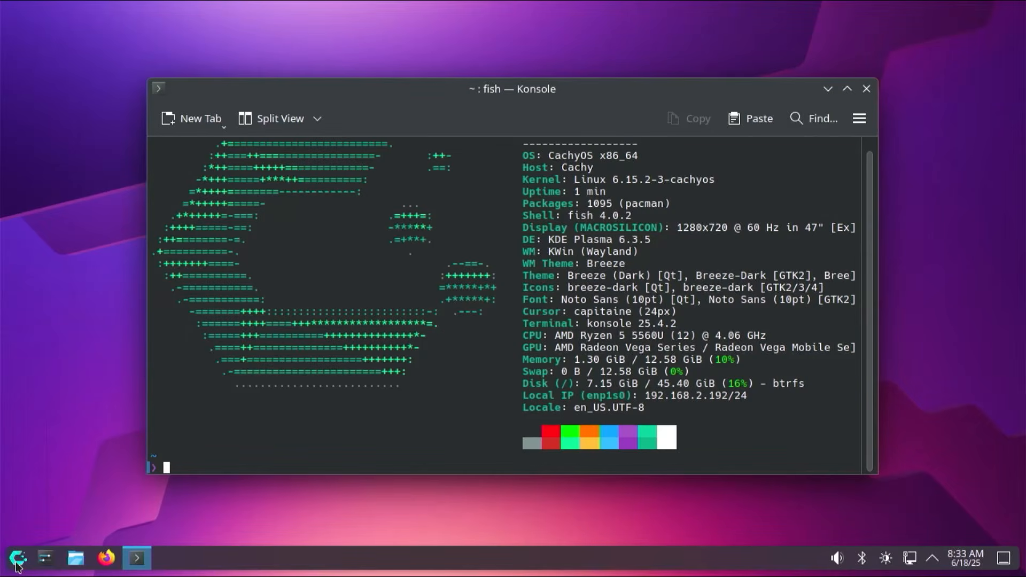
{"action": "type", "text": "sudo su -"}
{"action": "key", "text": "Return"}
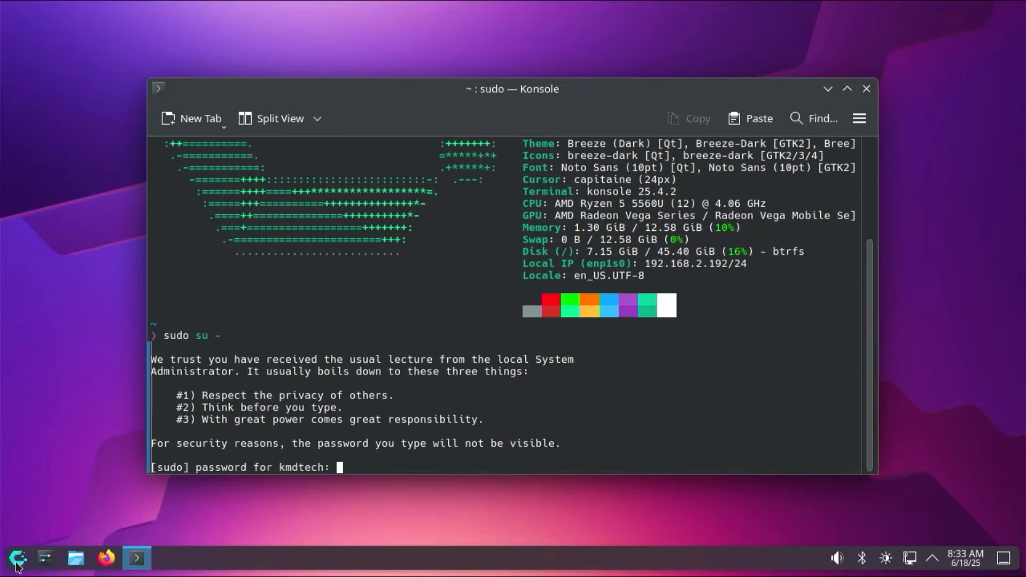
{"action": "key", "text": "Return"}
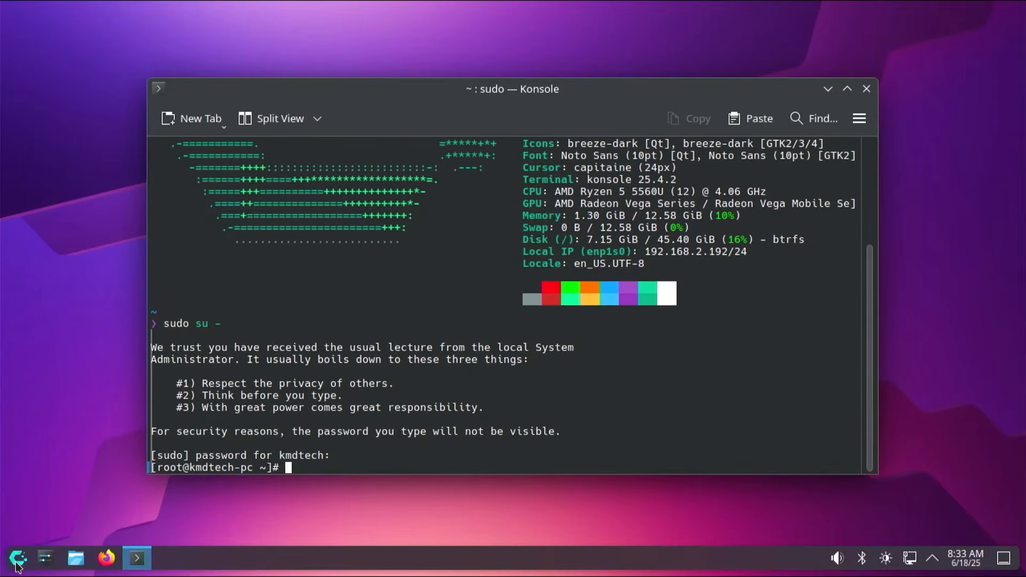
Step: Install GParted with "pacman -S gparted" and approve the package installation
{"action": "type", "text": "pacman -S gparted"}
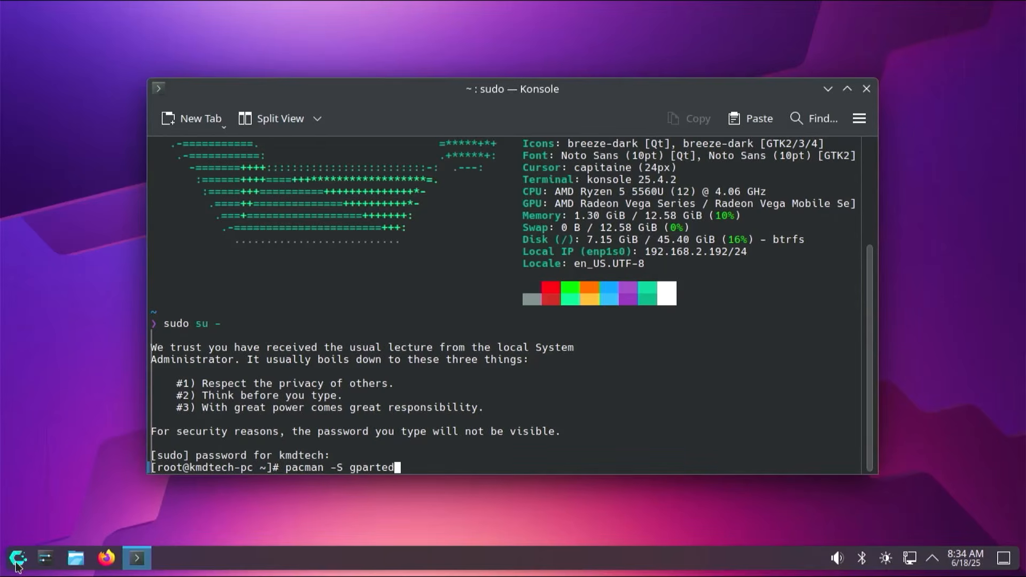
{"action": "key", "text": "Return"}
{"action": "type", "text": "y"}
{"action": "key", "text": "Return"}
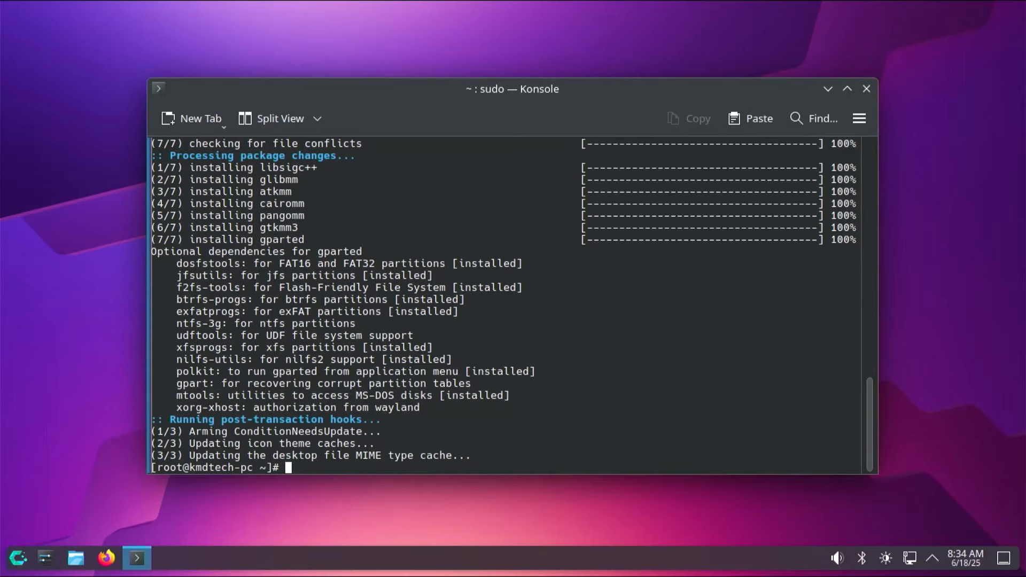
Step: Check disk usage and the btrfs volume with "df -h" and "btrfs filesystem show"
{"action": "type", "text": "df -h"}
{"action": "key", "text": "Return"}
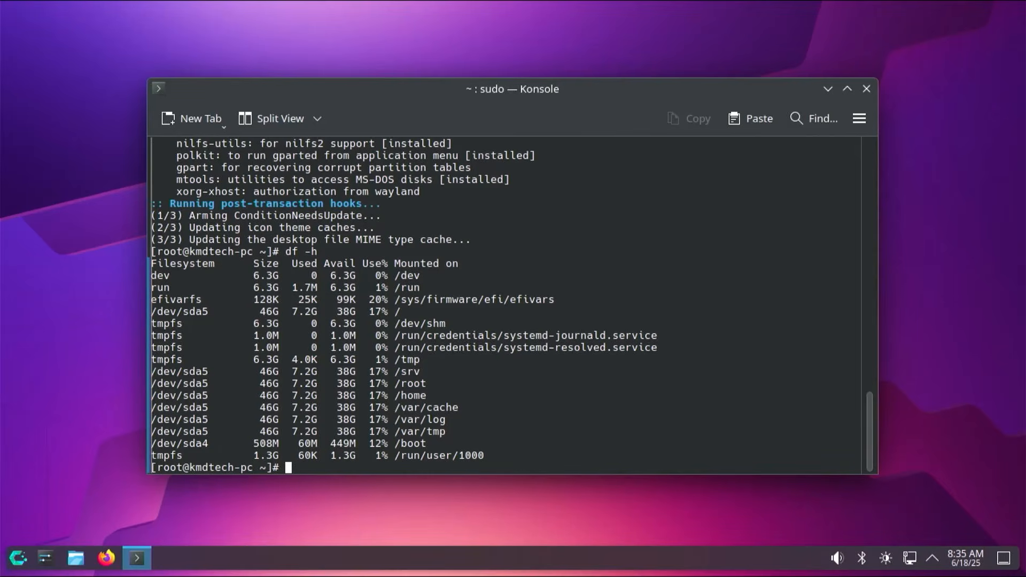
{"action": "type", "text": "btrfs filesystem show"}
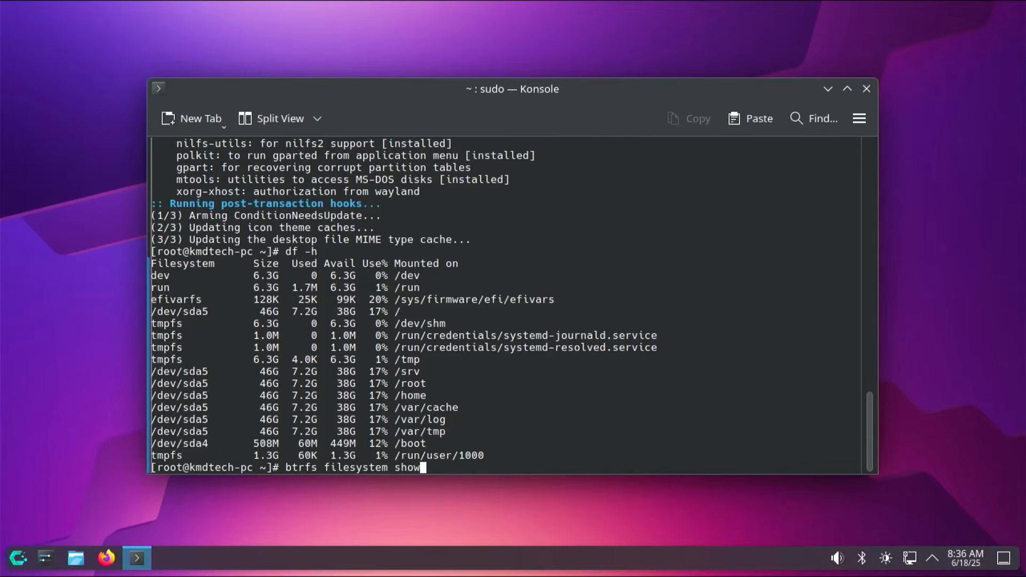
{"action": "key", "text": "Return"}
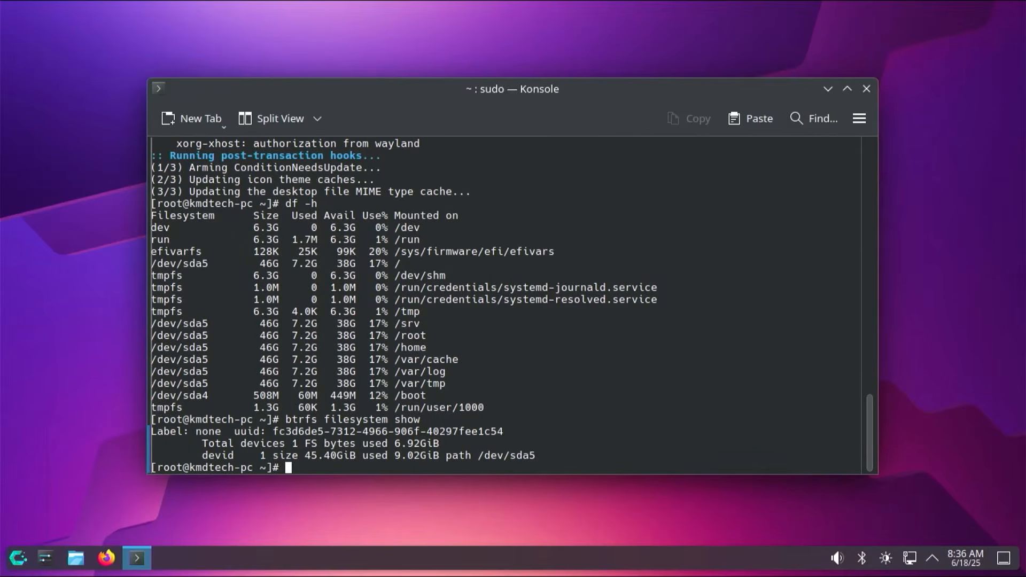
Step: Launch GParted, authenticate with the account password, and select the ISO partition /dev/sda6
{"action": "left_click", "coordinate": [18, 559]}
{"action": "type", "text": "gparted"}
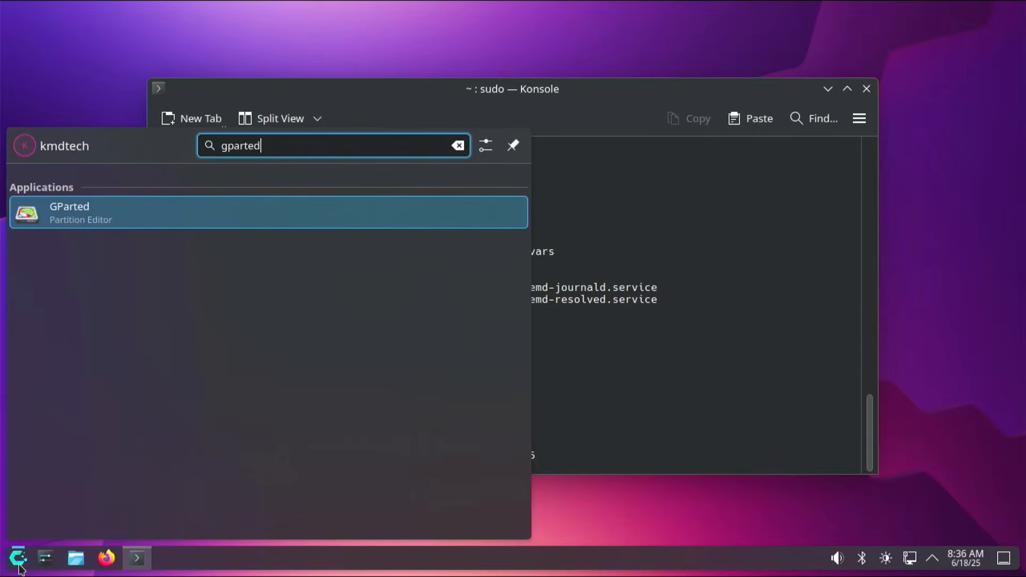
{"action": "key", "text": "Return"}
{"action": "type", "text": "********"}
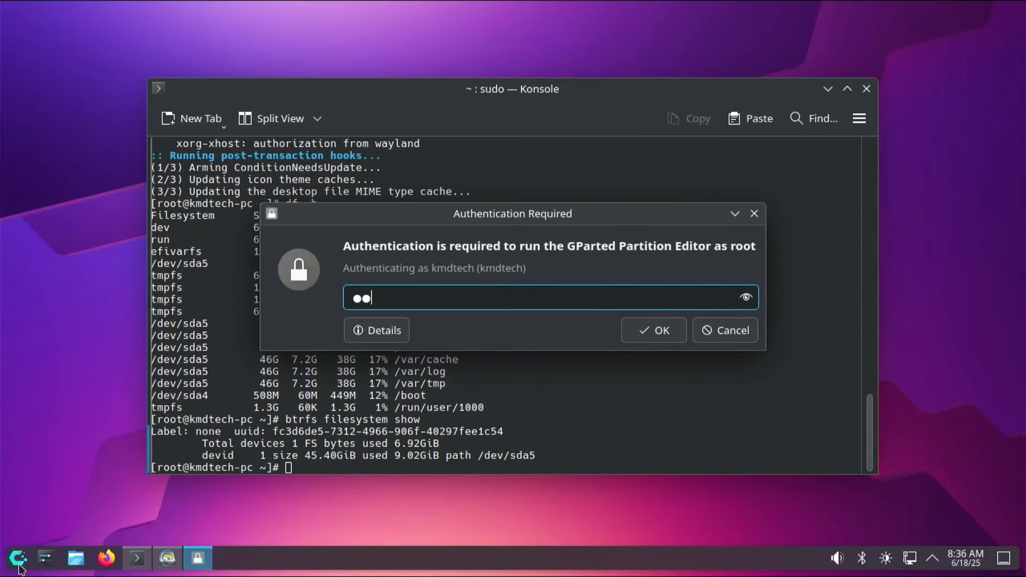
{"action": "key", "text": "Return"}
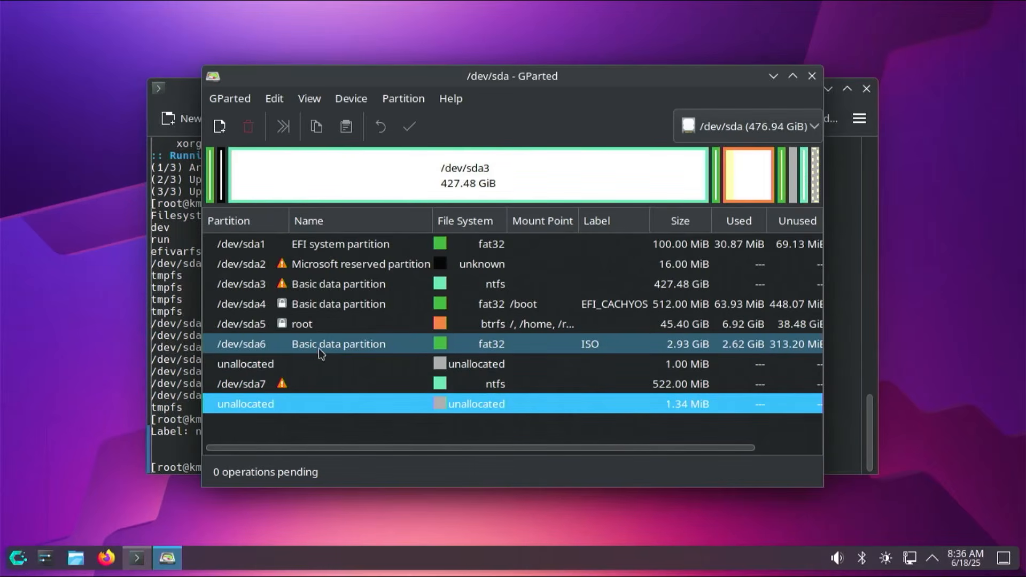
{"action": "left_click", "coordinate": [346, 345]}
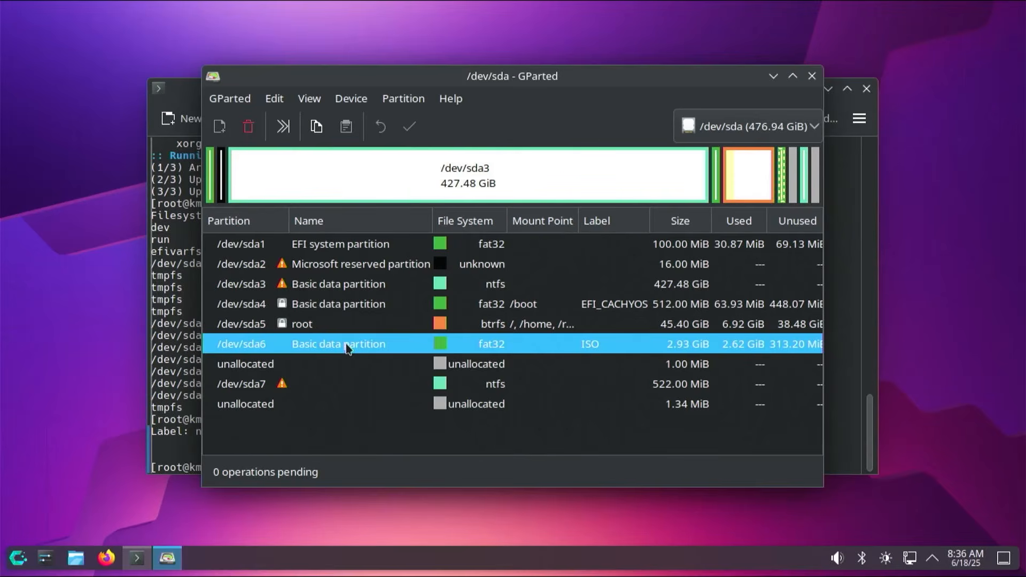
Step: Delete the ISO partition /dev/sda6 and apply the pending operation to the disk
{"action": "right_click", "coordinate": [387, 344]}
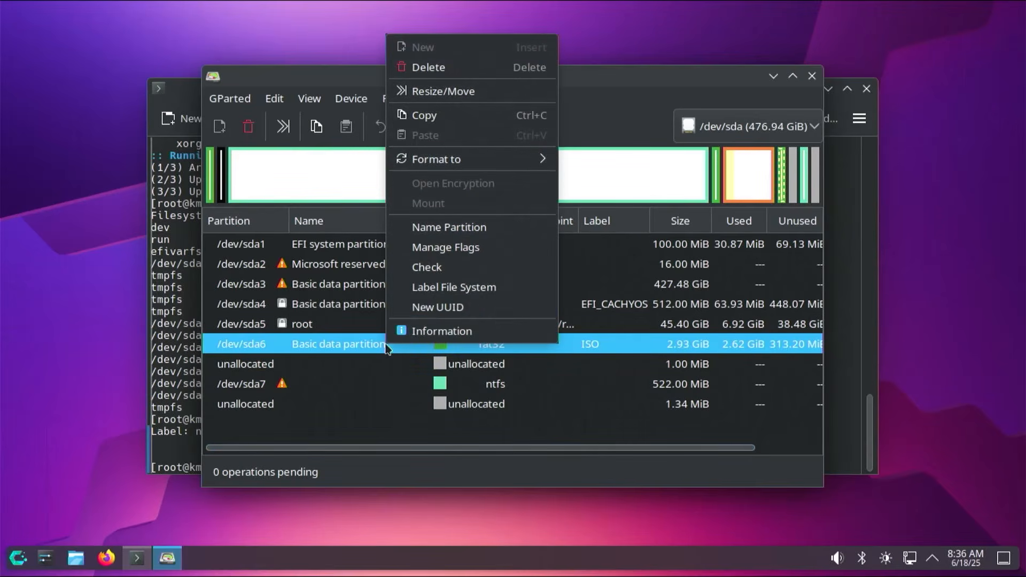
{"action": "left_click", "coordinate": [452, 77]}
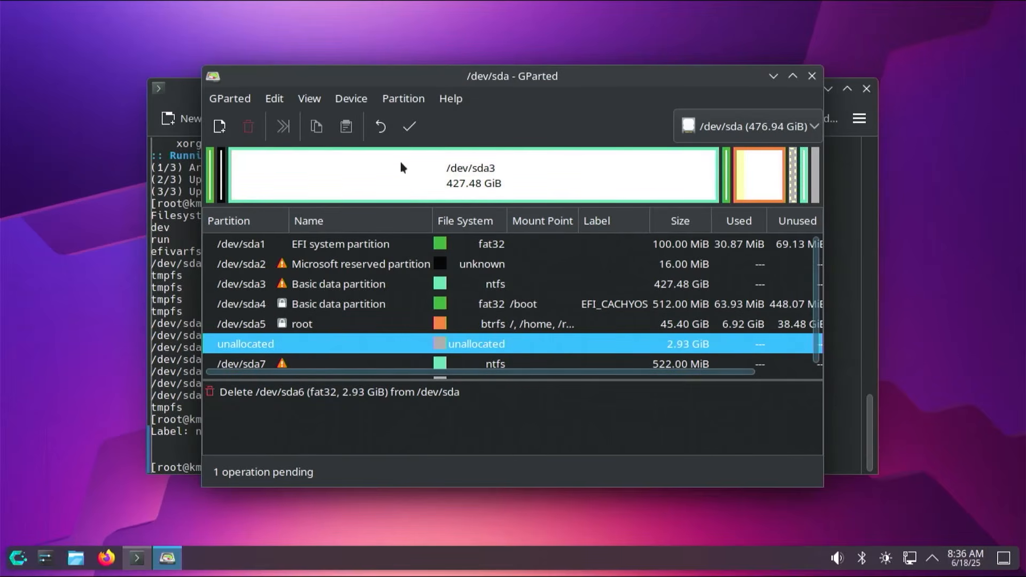
{"action": "left_click", "coordinate": [409, 127]}
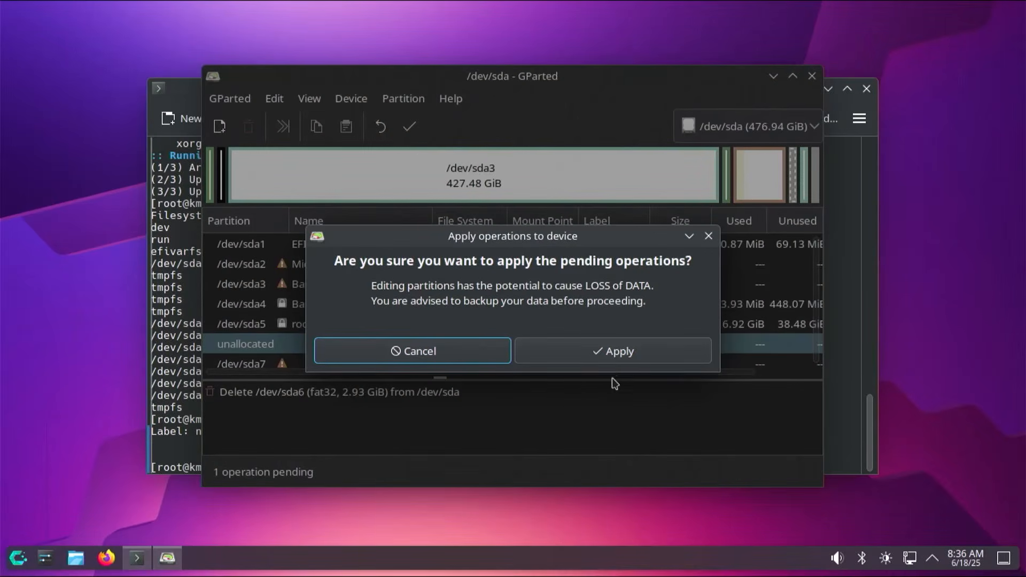
{"action": "left_click", "coordinate": [617, 358]}
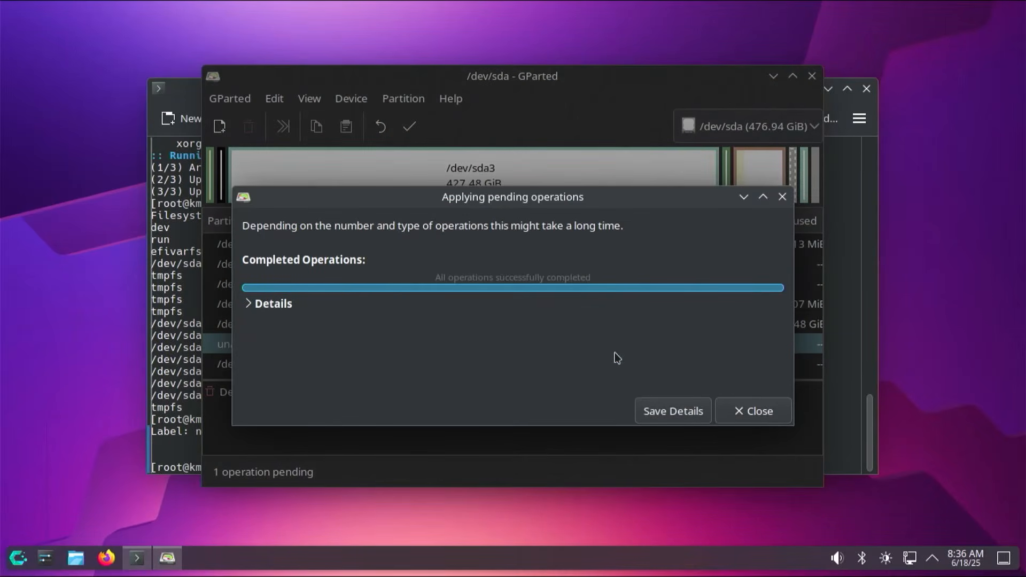
{"action": "left_click", "coordinate": [741, 412]}
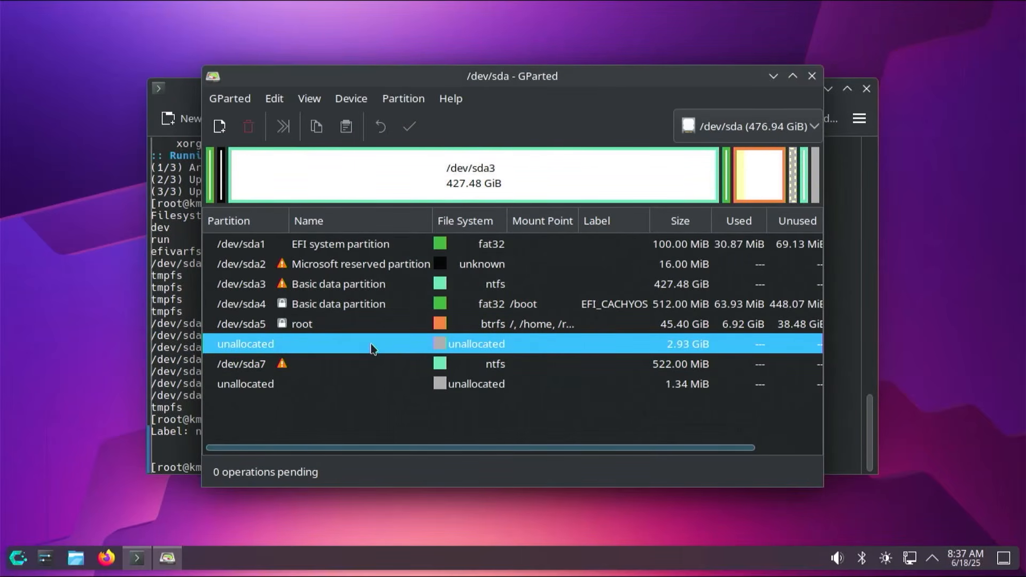
Step: Grow the root partition /dev/sda5 to 49489 MiB with no free space following, and apply the resize
{"action": "left_click", "coordinate": [353, 327]}
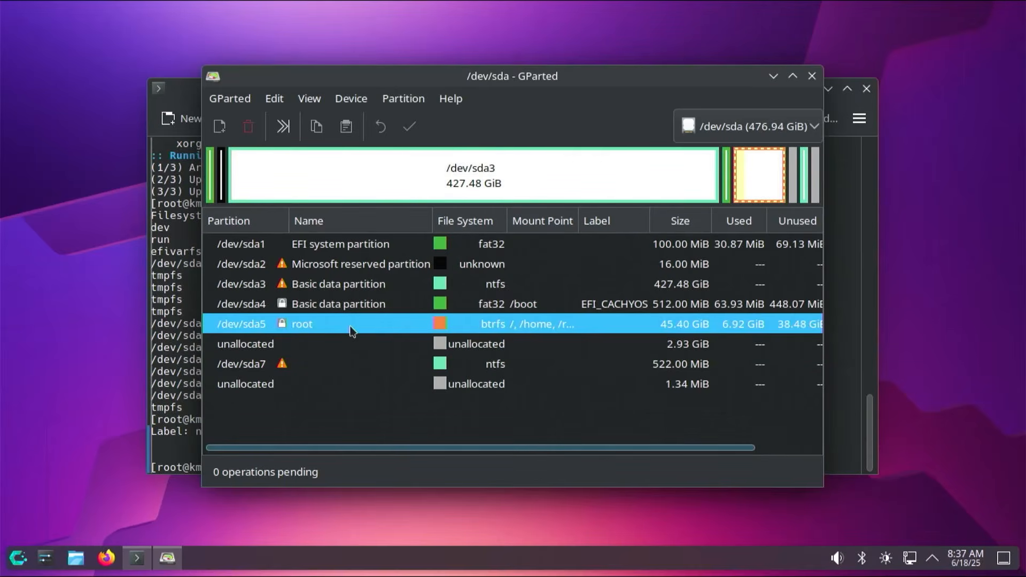
{"action": "right_click", "coordinate": [351, 328]}
{"action": "left_click", "coordinate": [409, 72]}
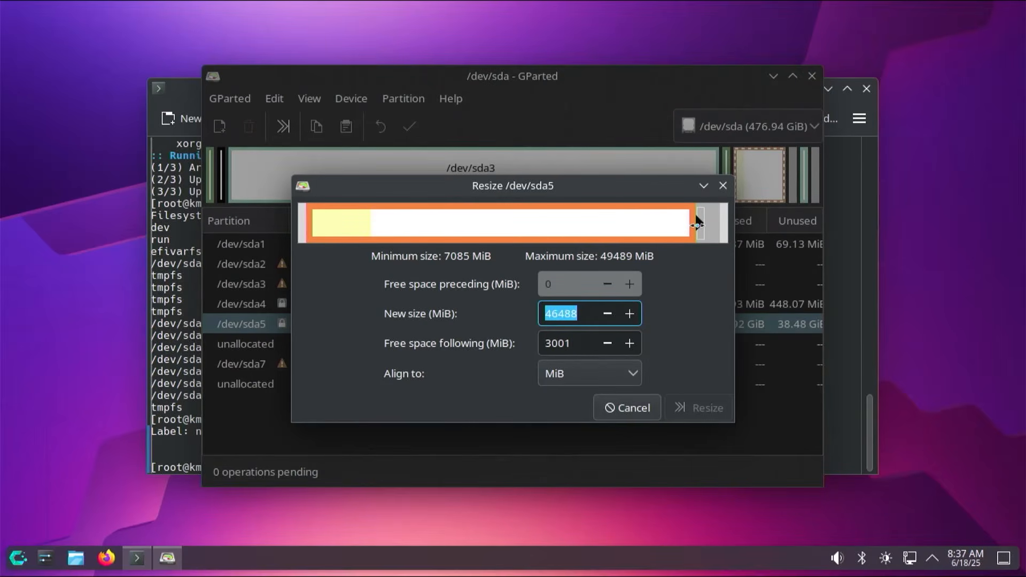
{"action": "left_click_drag", "start_coordinate": [698, 221], "coordinate": [764, 224]}
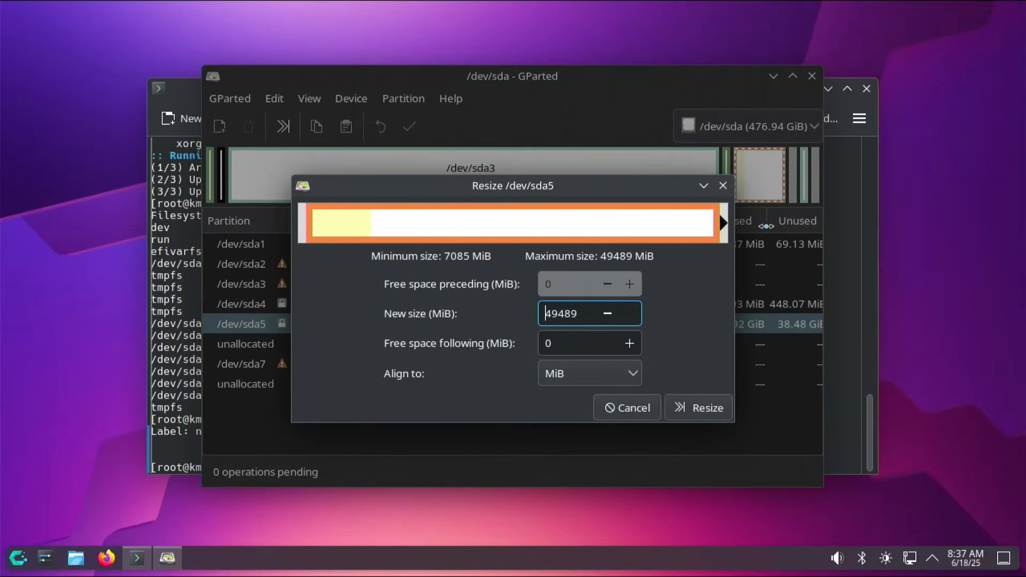
{"action": "left_click", "coordinate": [703, 409]}
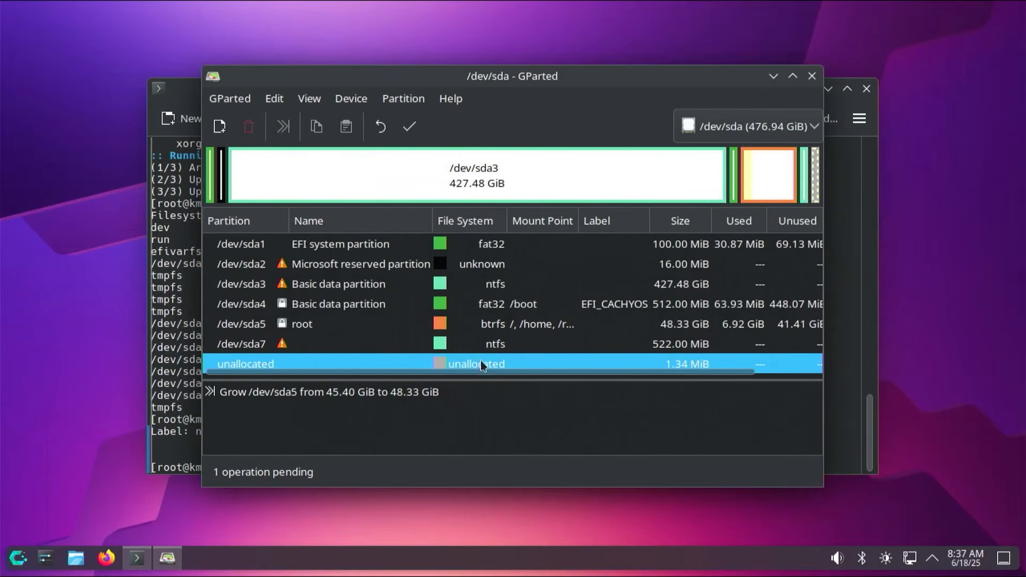
{"action": "left_click", "coordinate": [410, 127]}
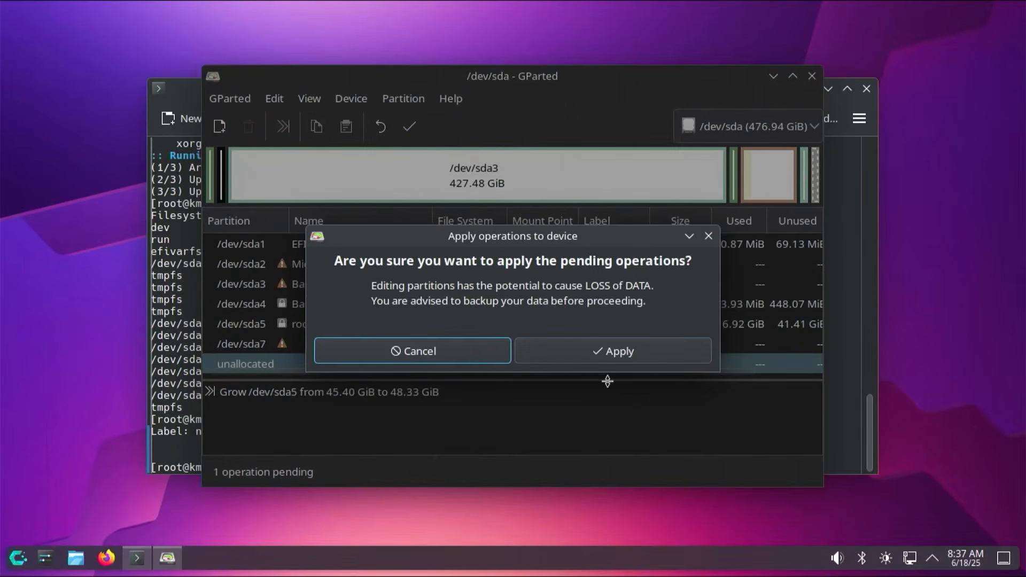
{"action": "left_click", "coordinate": [595, 363]}
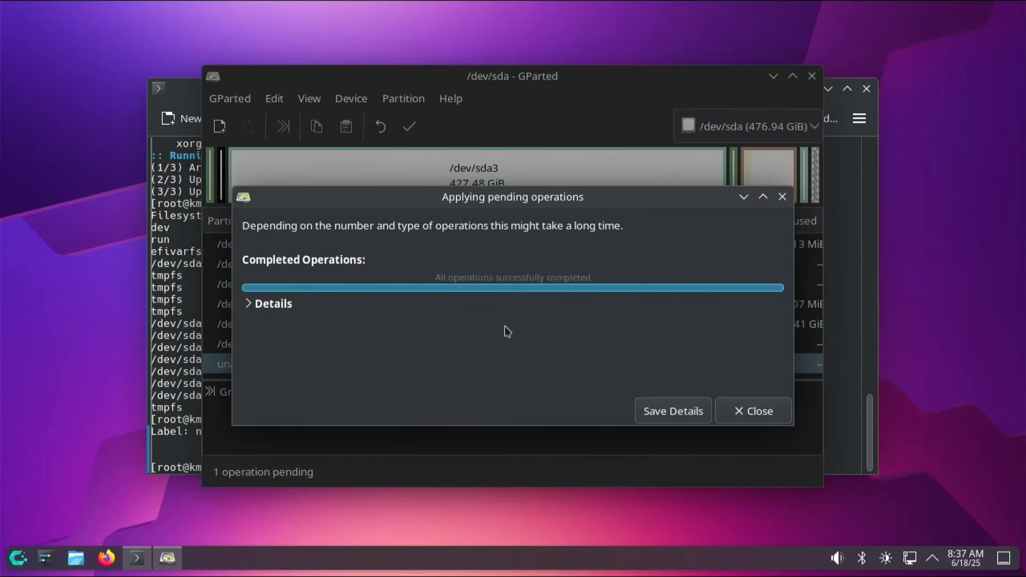
Step: Review the details of the /dev/sda5 grow operation, including the partition and file system substeps, and close the report
{"action": "left_click", "coordinate": [248, 305]}
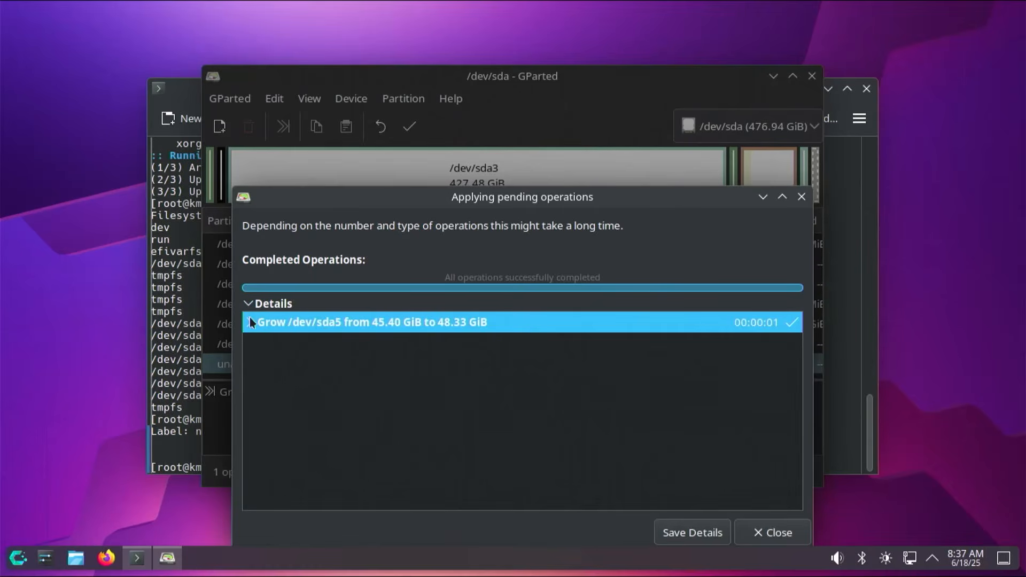
{"action": "left_click", "coordinate": [249, 322]}
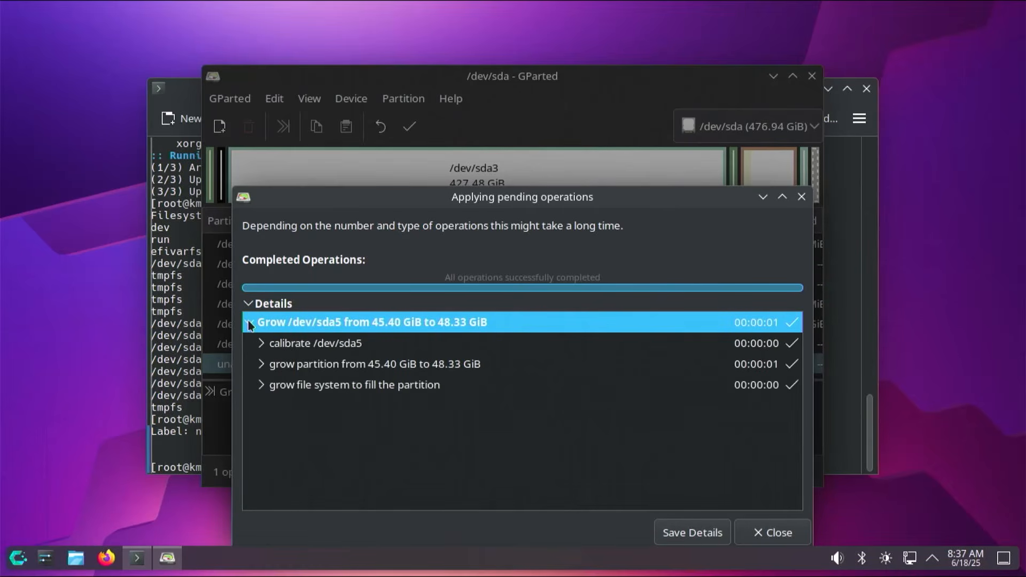
{"action": "left_click", "coordinate": [267, 349]}
{"action": "left_click", "coordinate": [263, 365]}
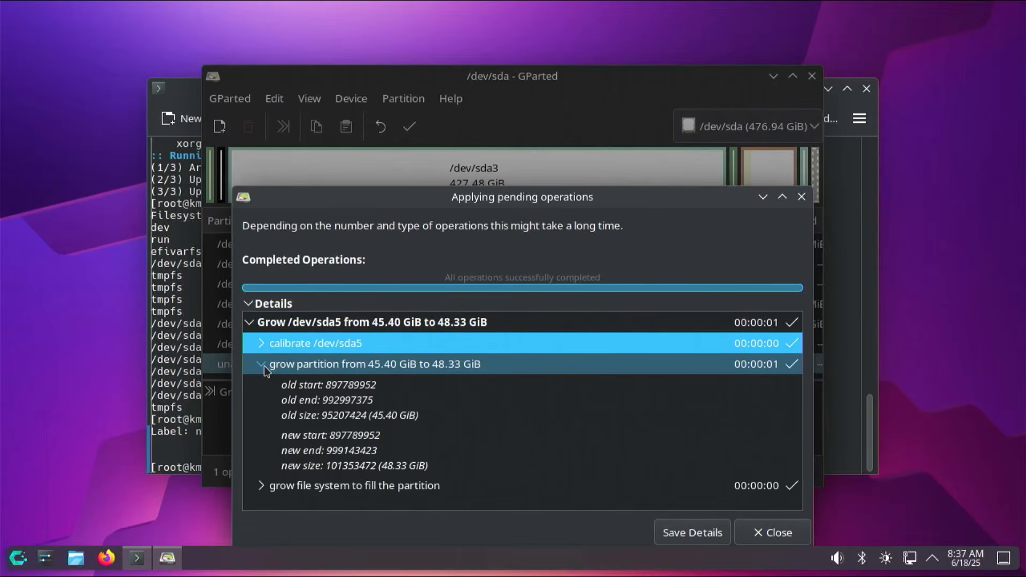
{"action": "left_click", "coordinate": [263, 365]}
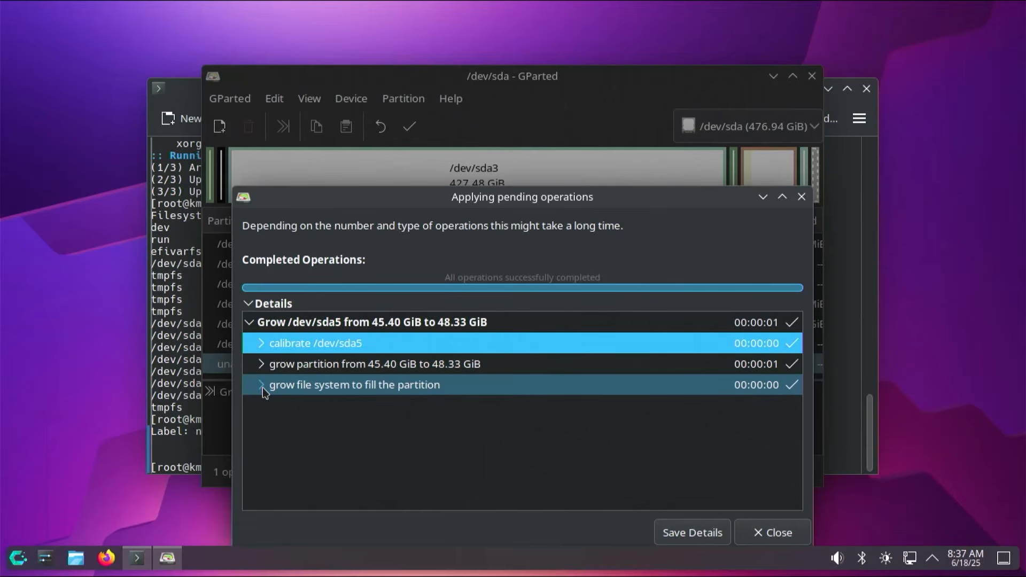
{"action": "left_click", "coordinate": [262, 386]}
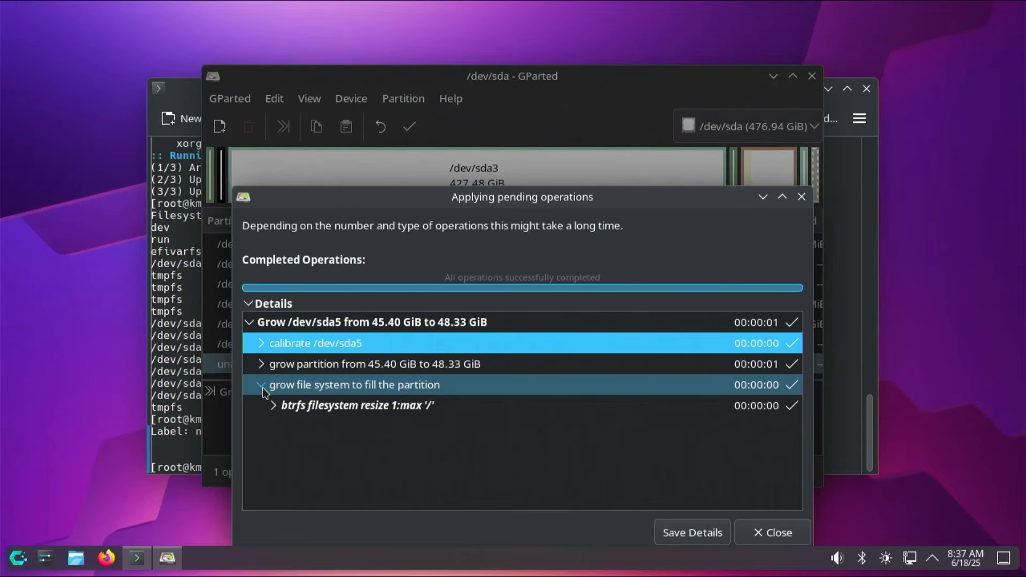
{"action": "left_click", "coordinate": [407, 406]}
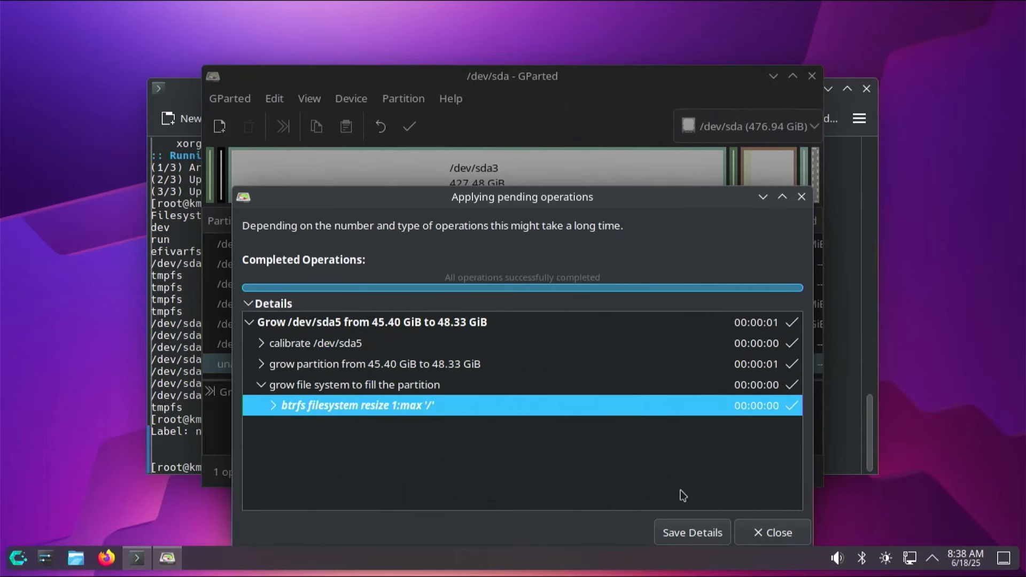
{"action": "left_click", "coordinate": [770, 533]}
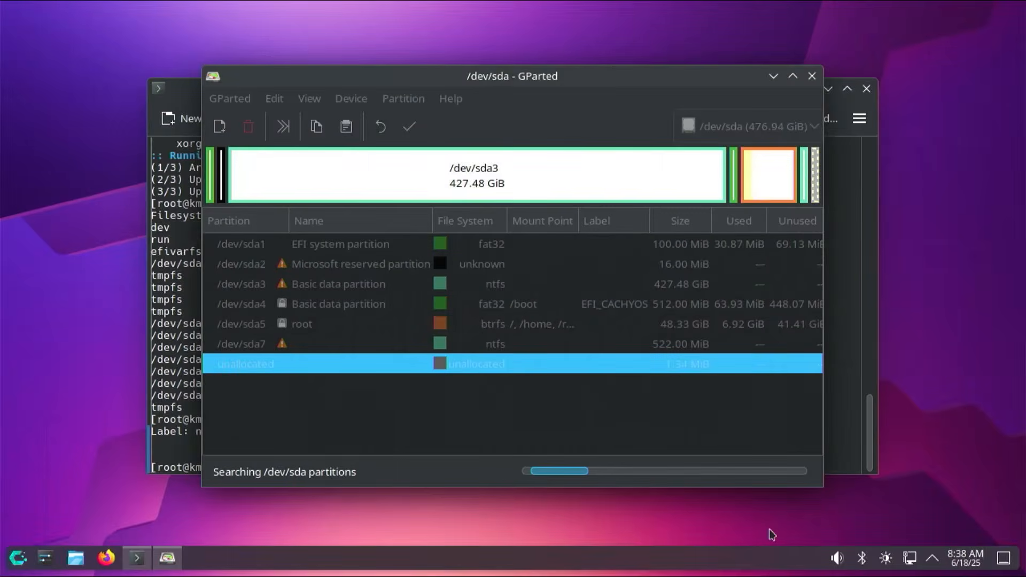
Step: Switch to the Konsole root shell and rerun "btrfs filesystem show" to check the volume size
{"action": "left_click", "coordinate": [178, 409]}
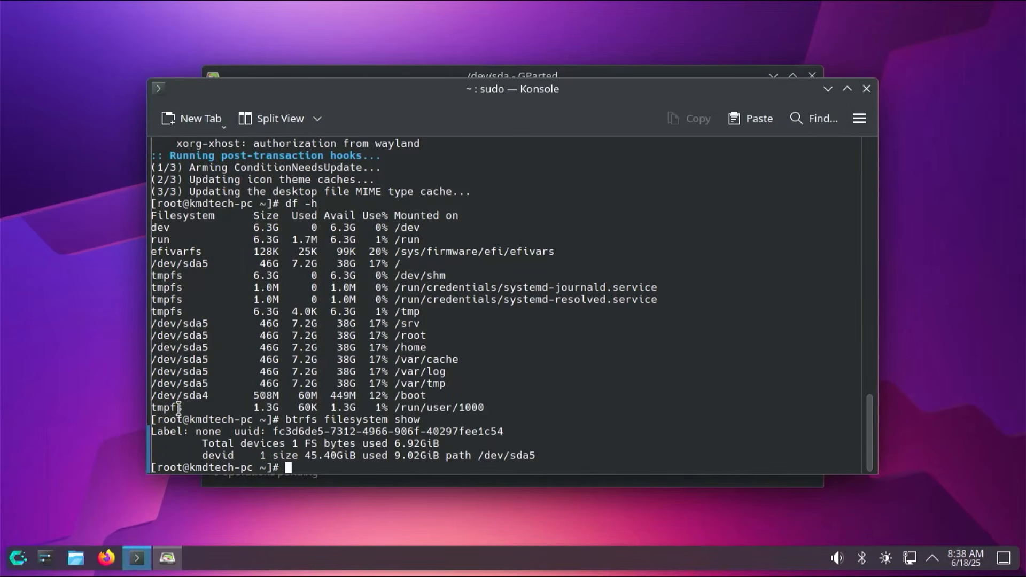
{"action": "key", "text": "Up"}
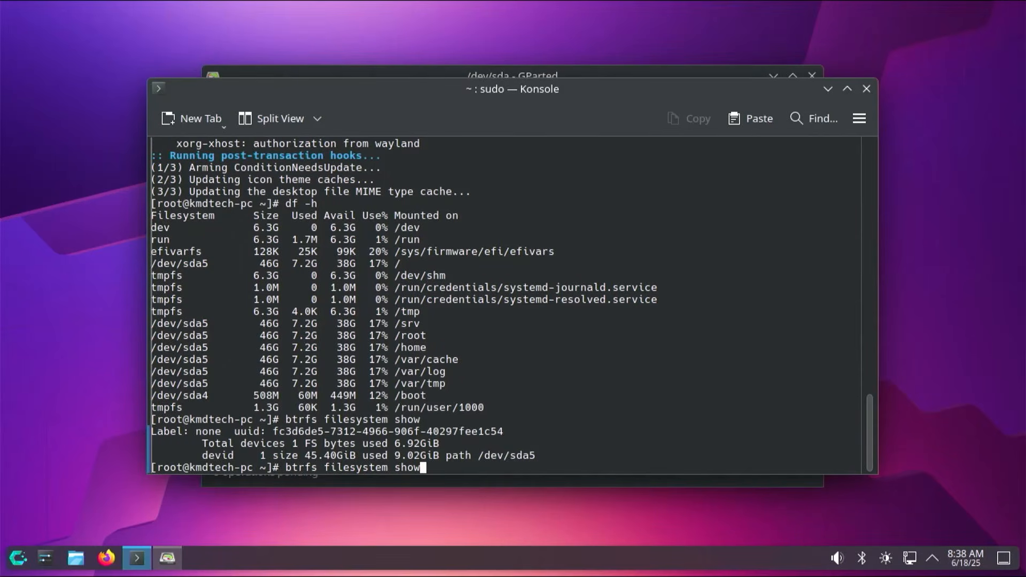
{"action": "key", "text": "Return"}
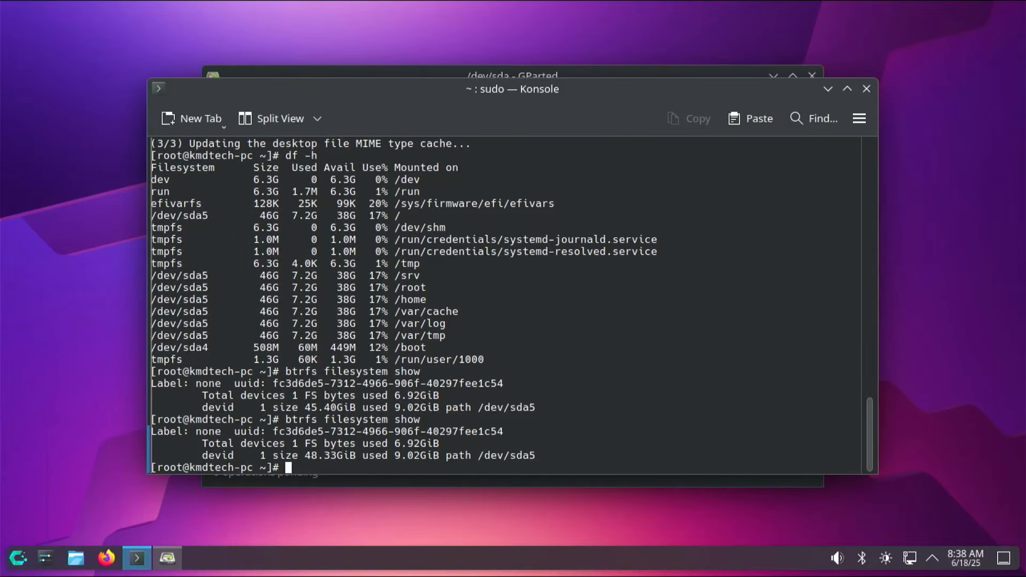
Step: Restart the computer with "reboot" and boot Windows from the Microsoft EFI boot entry in rEFInd
{"action": "type", "text": "reboot"}
{"action": "key", "text": "Return"}
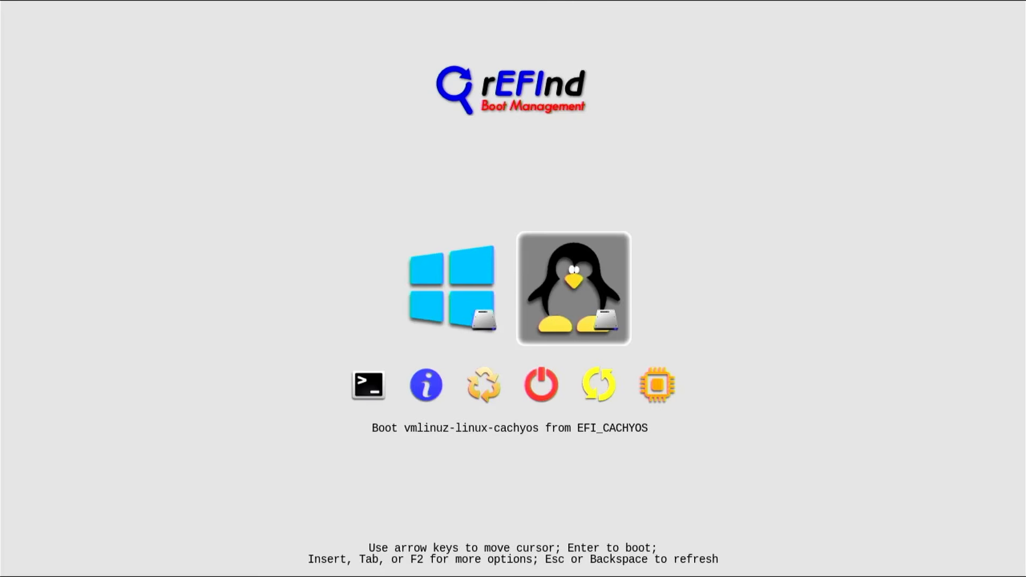
{"action": "key", "text": "Left"}
{"action": "key", "text": "Right"}
{"action": "key", "text": "Left"}
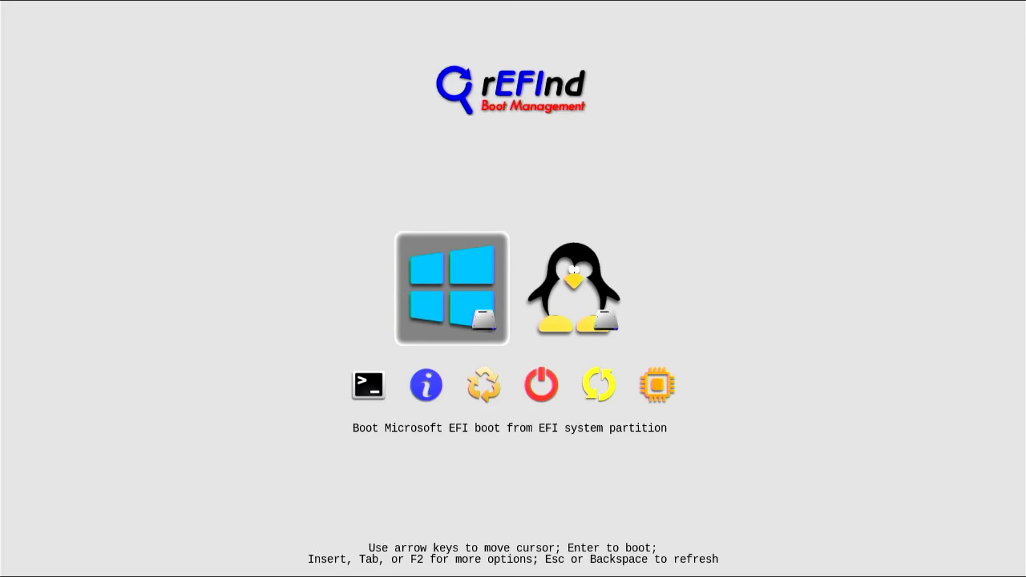
{"action": "key", "text": "Return"}
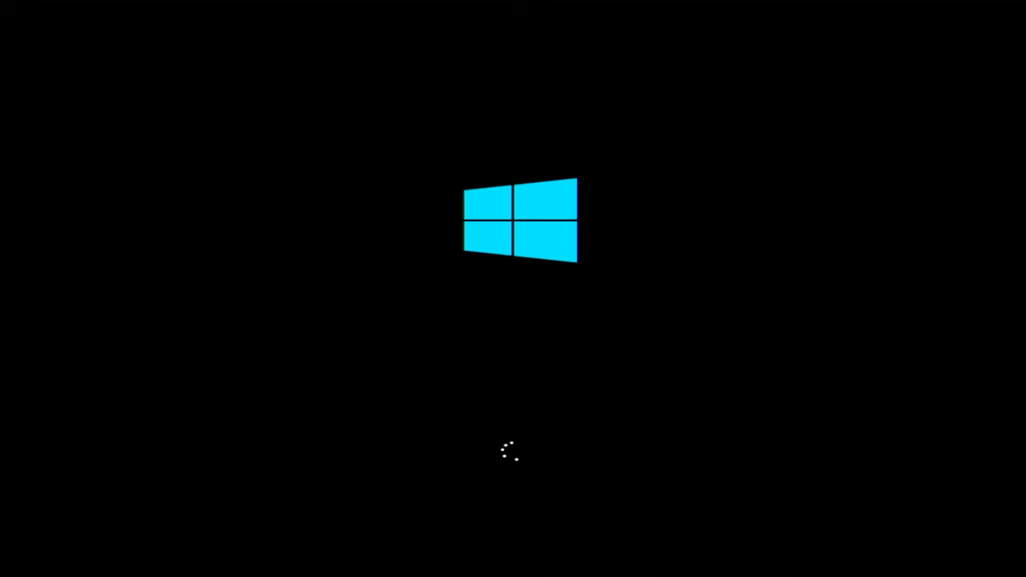